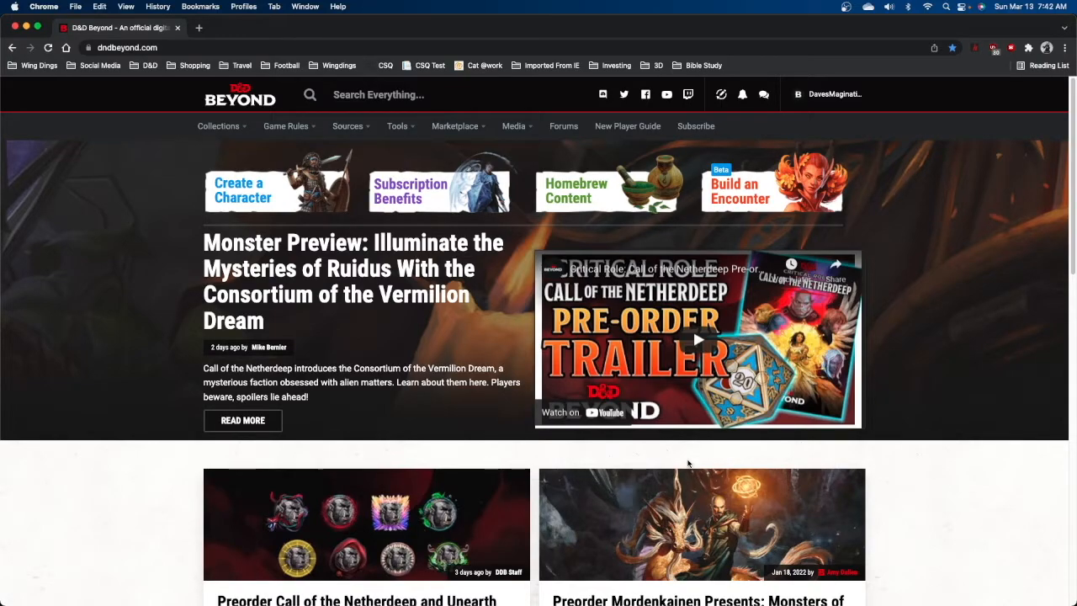
Browse the My Characters page and the Player's Handbook contents through the site menus.
mouse_move(218, 125)
click(249, 193)
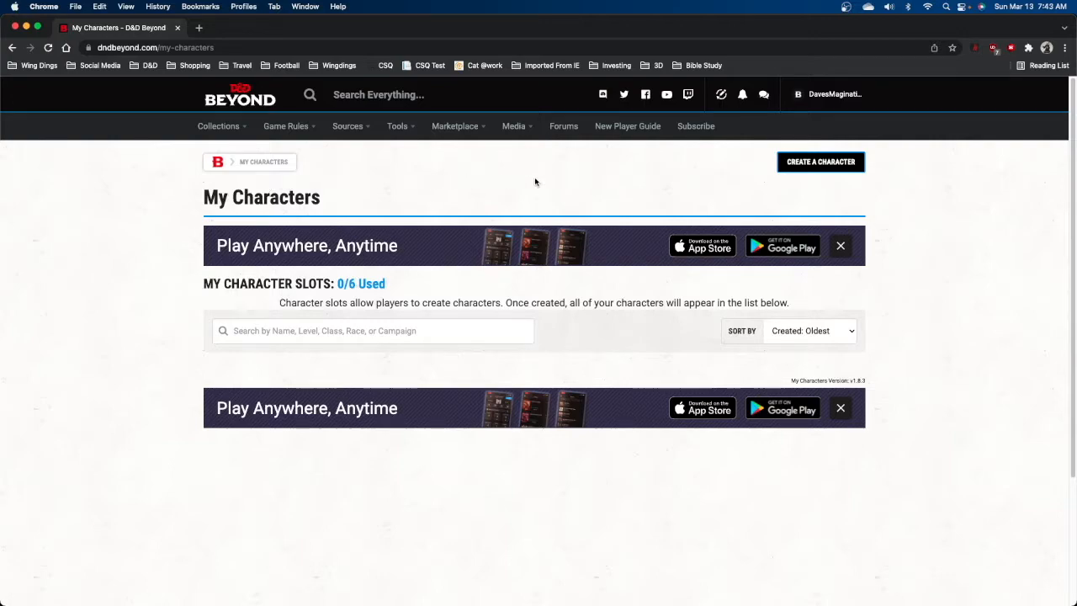
mouse_move(211, 126)
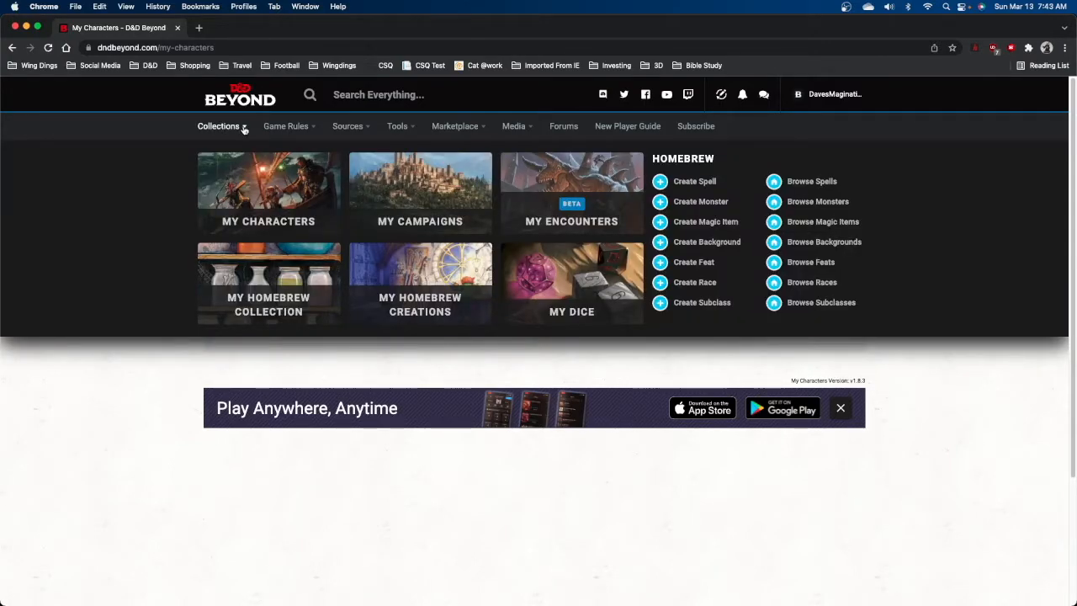
mouse_move(284, 130)
mouse_move(348, 126)
click(271, 184)
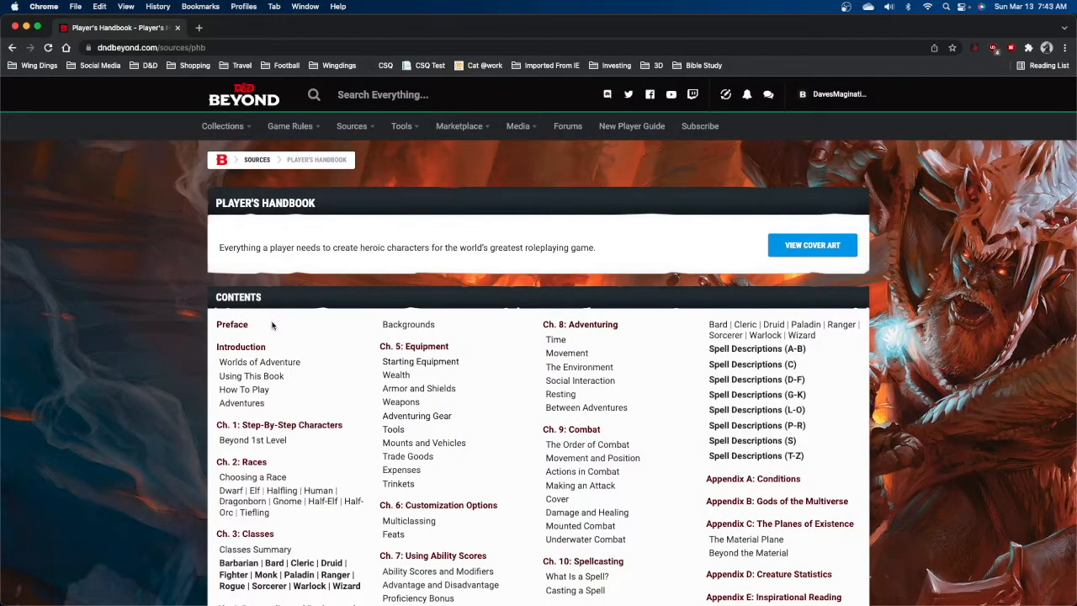
scroll(340, 350, down, 1)
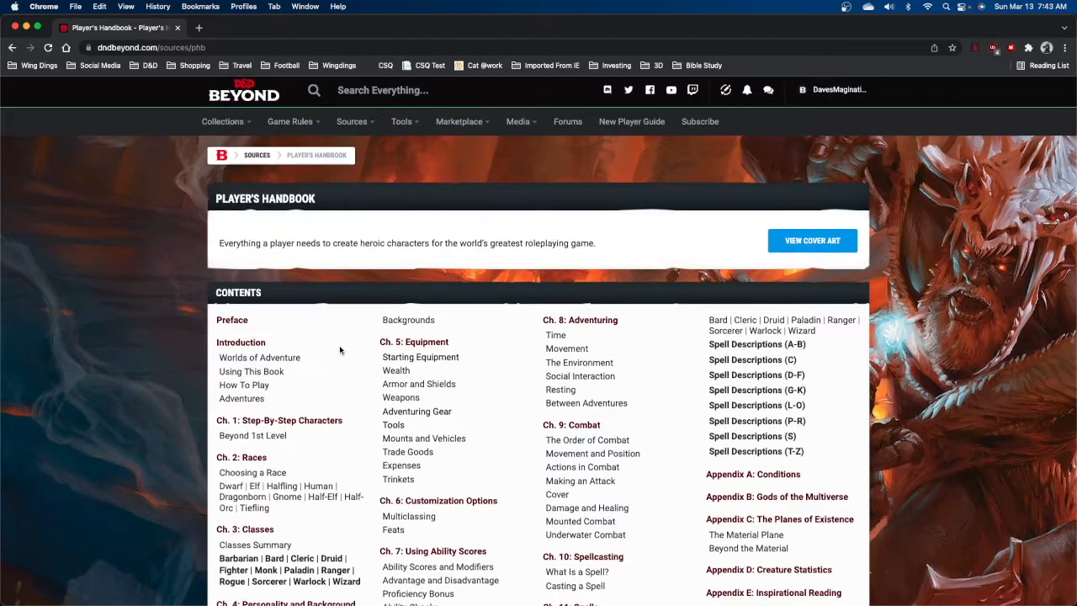
scroll(340, 350, down, 3)
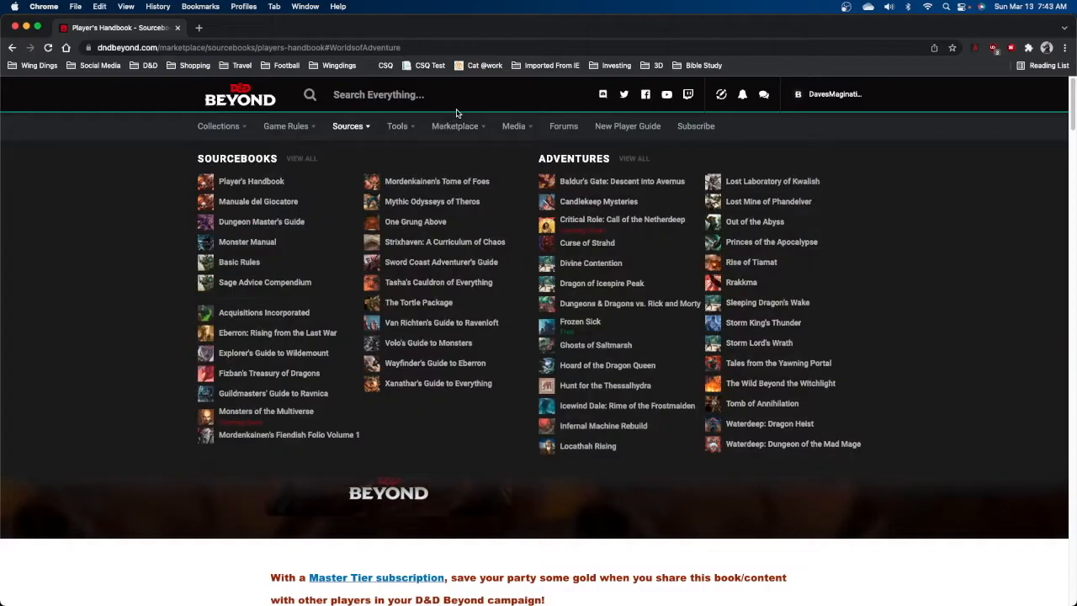
Open the Character Builder and choose the Standard character creation method.
mouse_move(781, 97)
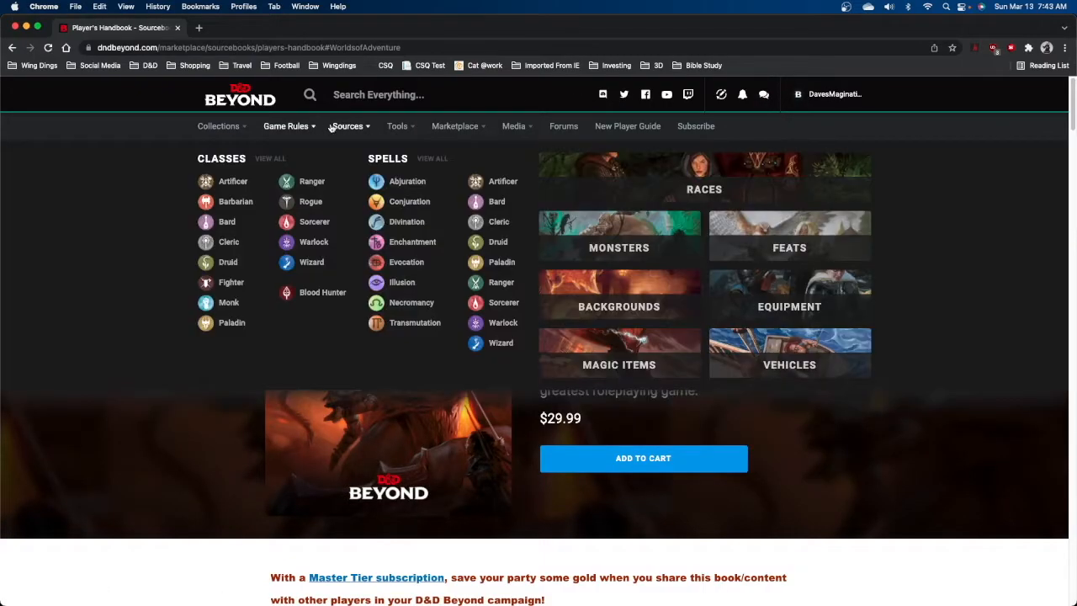
mouse_move(404, 124)
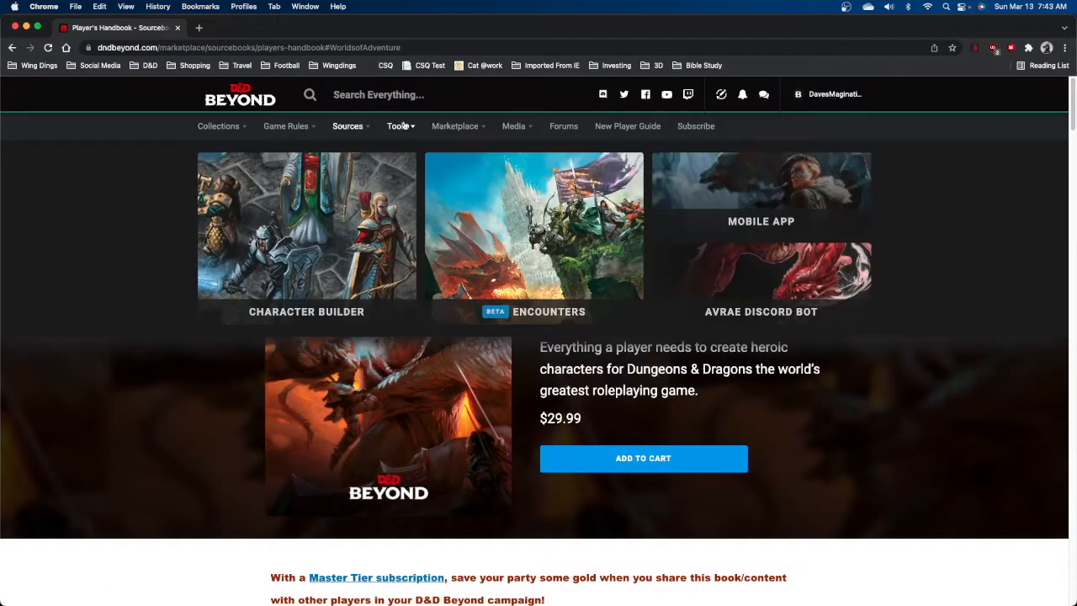
click(305, 269)
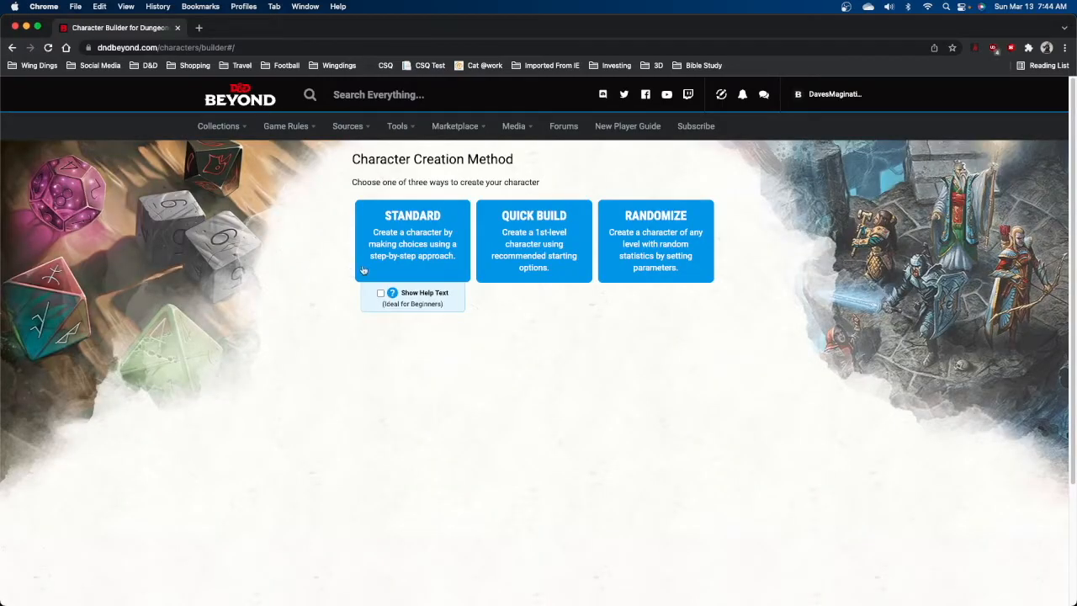
click(413, 250)
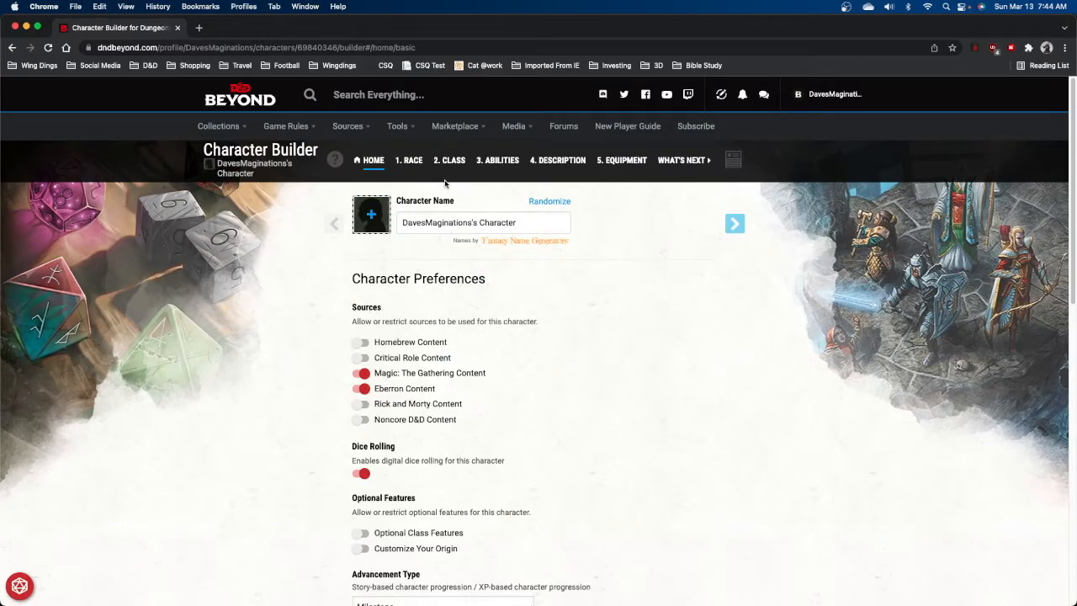
Name the character Newbie and continue to race selection.
drag(537, 220, 390, 217)
text(Newbie)
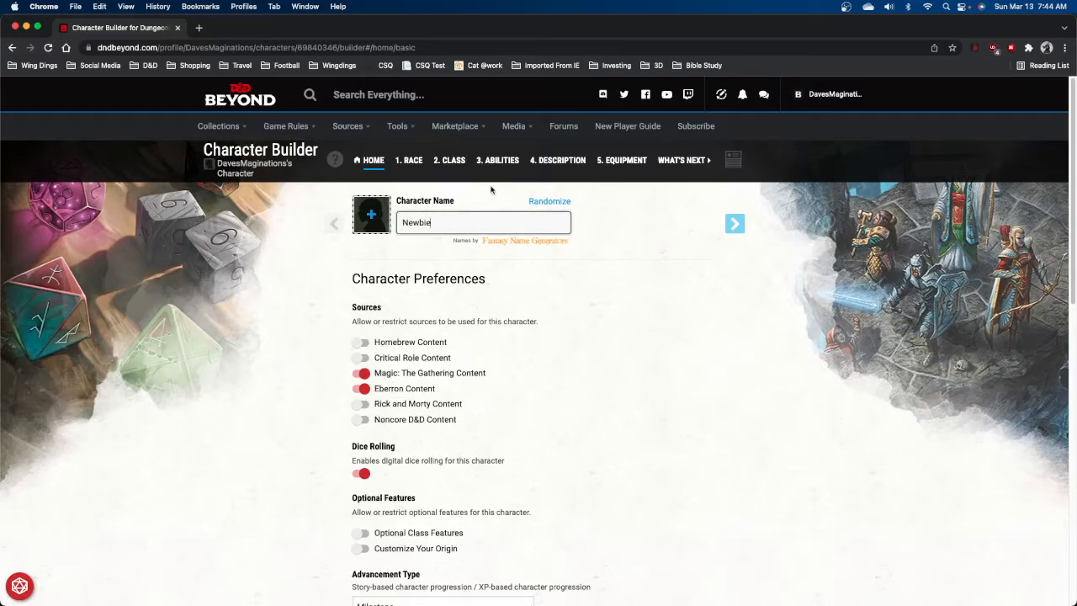
click(746, 226)
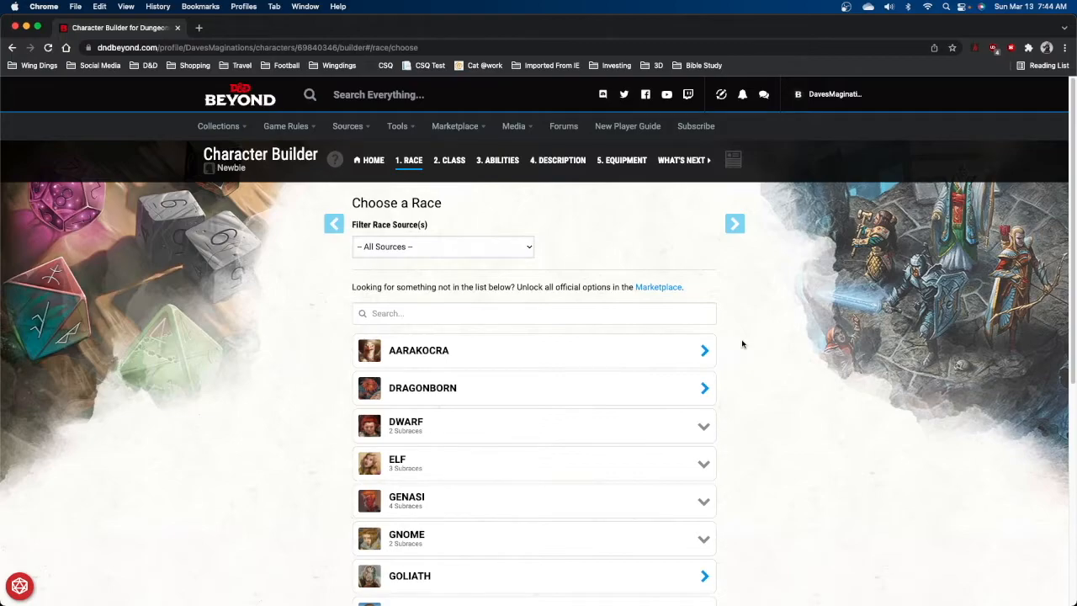
Expand the Dwarf subraces and choose Hill Dwarf as the character's race.
scroll(742, 343, down, 3)
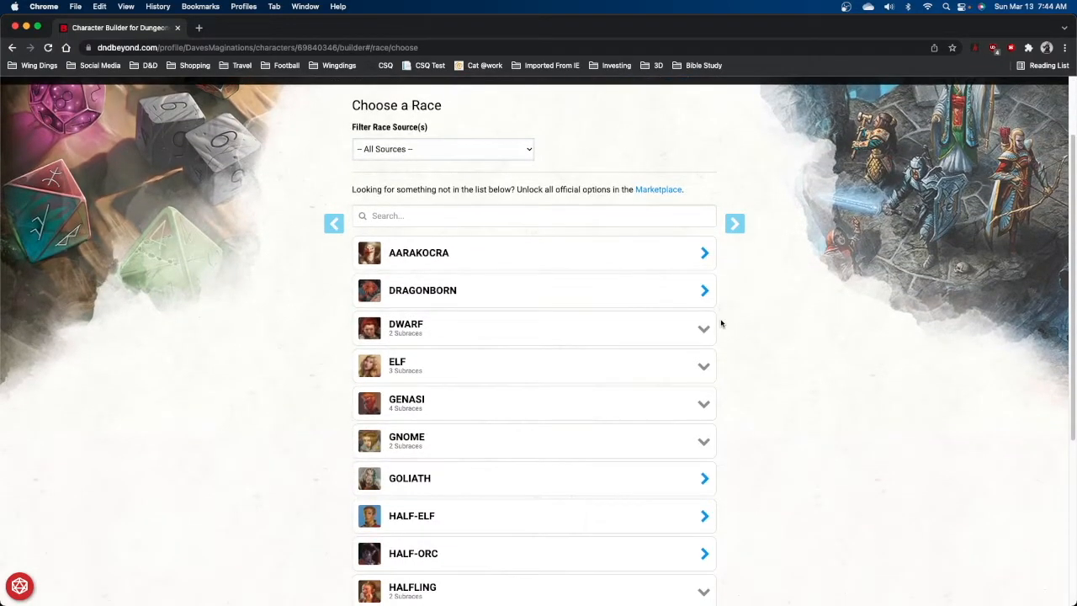
click(704, 329)
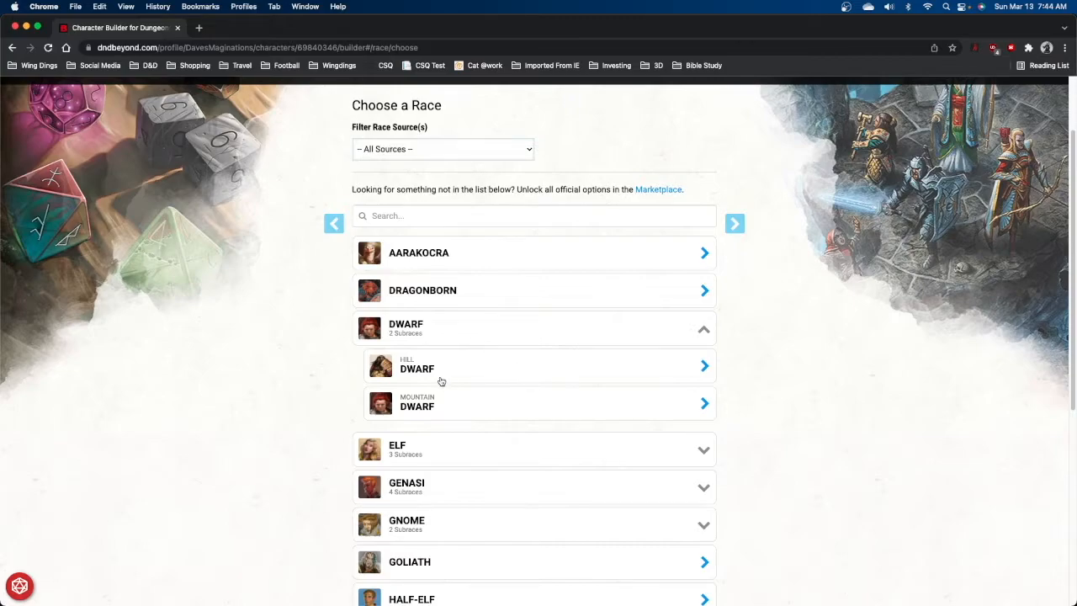
click(411, 368)
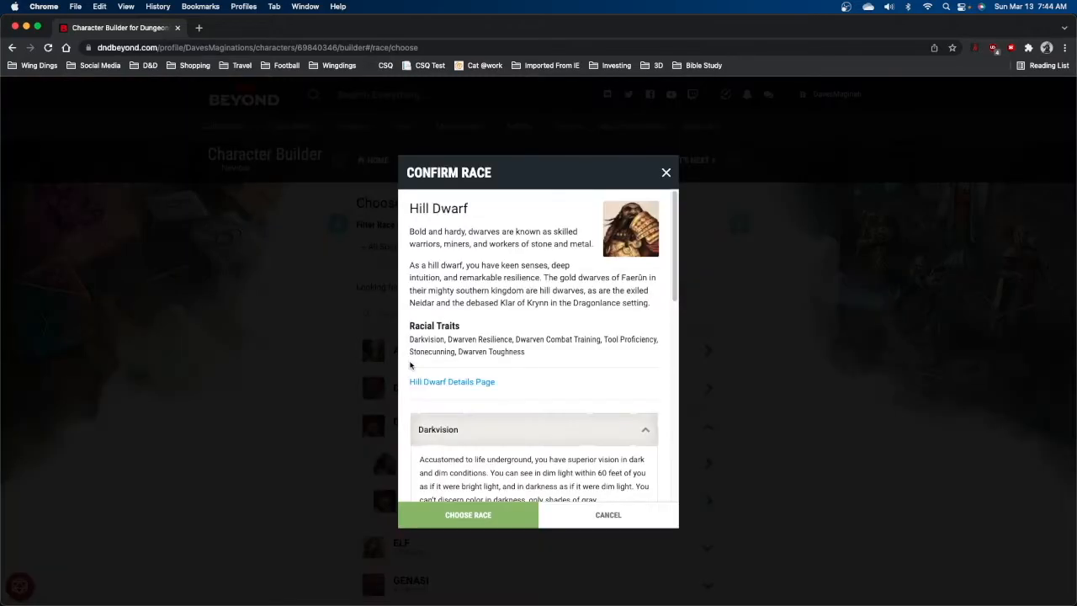
click(486, 514)
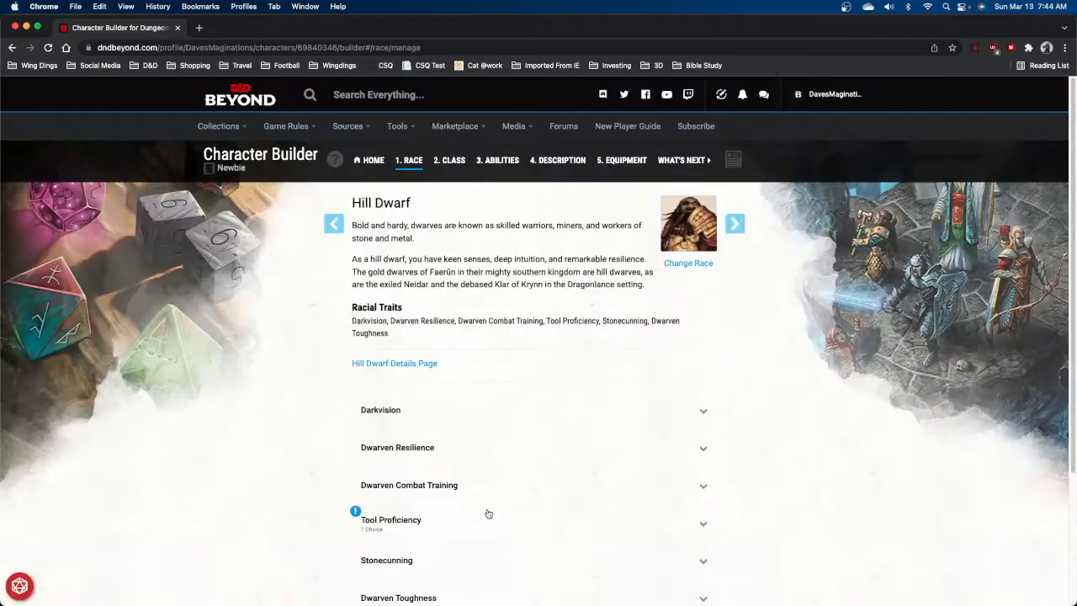
Pick Brewer's Supplies for the dwarf tool proficiency and continue to class selection.
click(693, 526)
scroll(632, 514, down, 3)
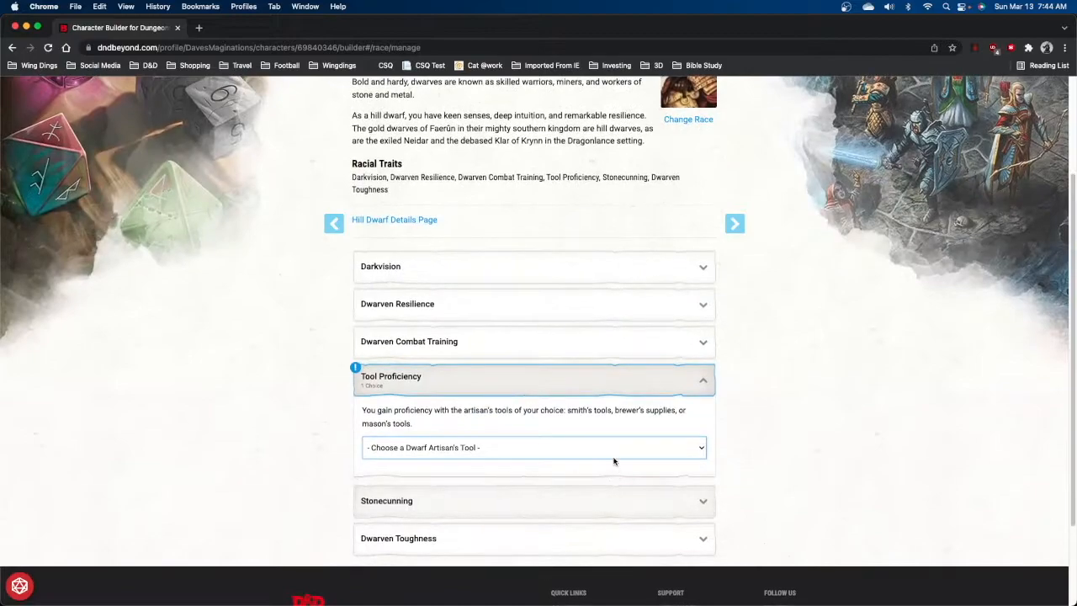
click(614, 455)
click(455, 462)
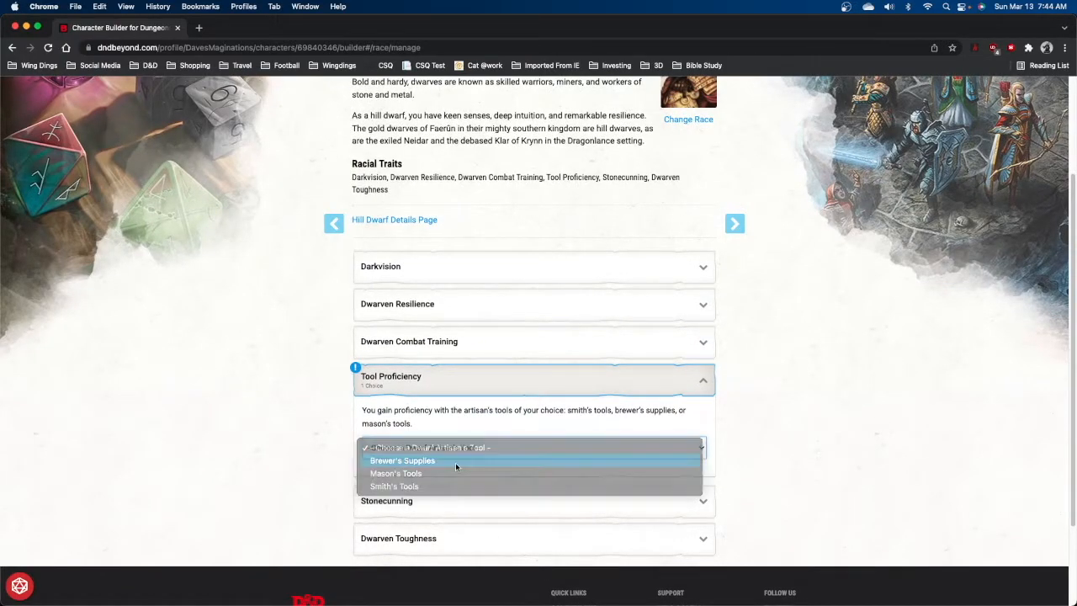
scroll(750, 462, down, 3)
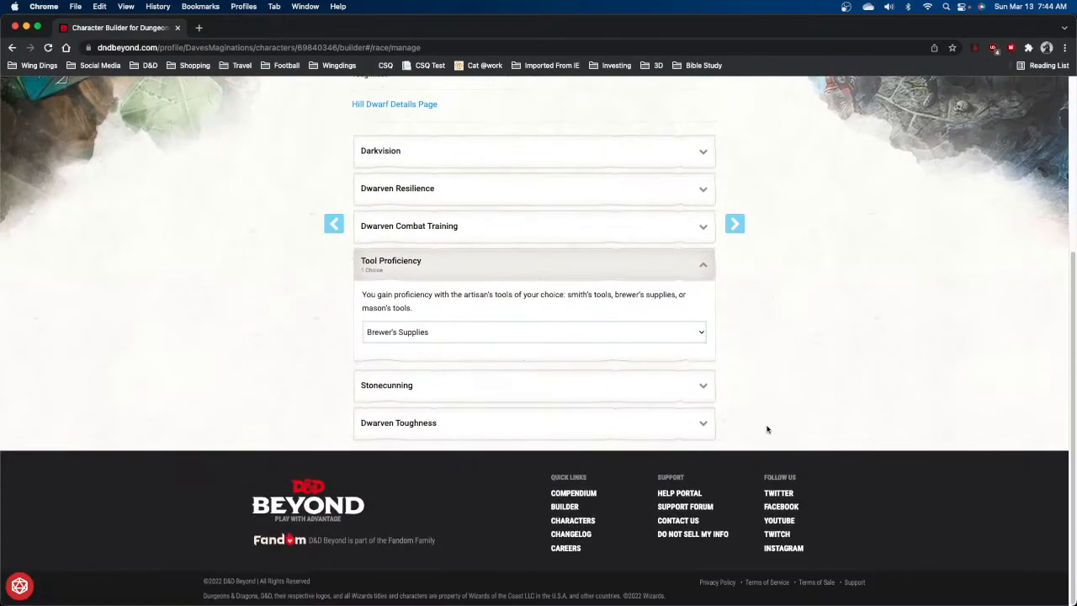
scroll(766, 432, up, 5)
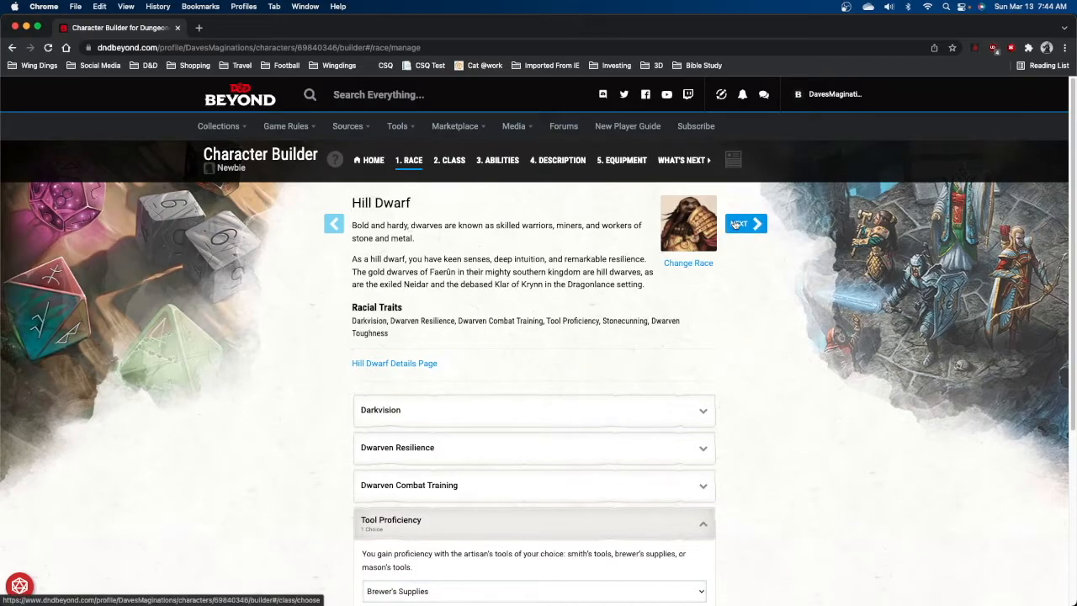
click(737, 224)
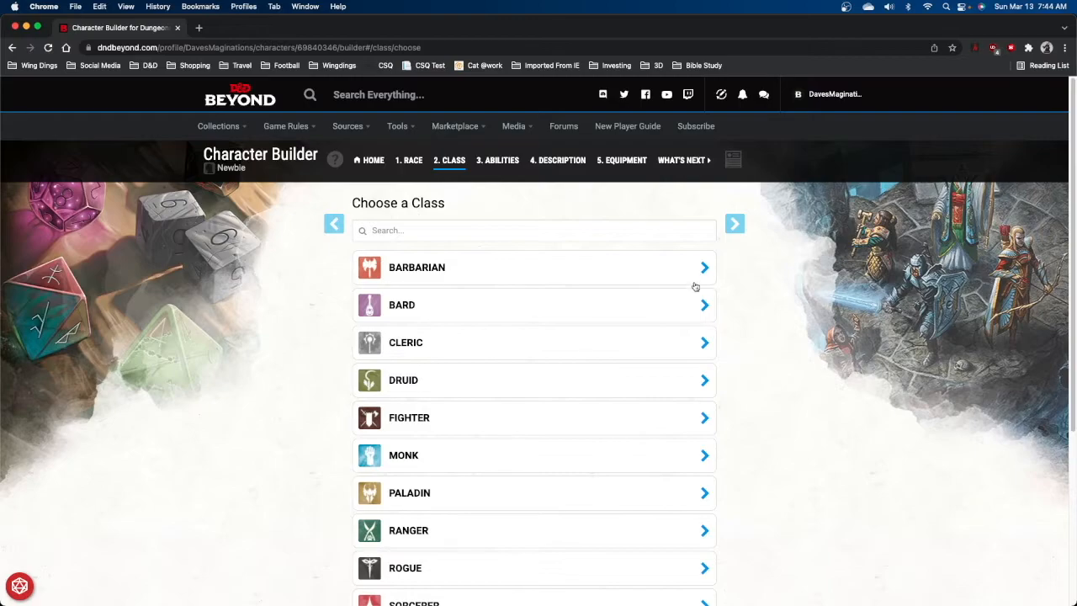
Review the Cleric class features and add Cleric as the character's class.
click(703, 345)
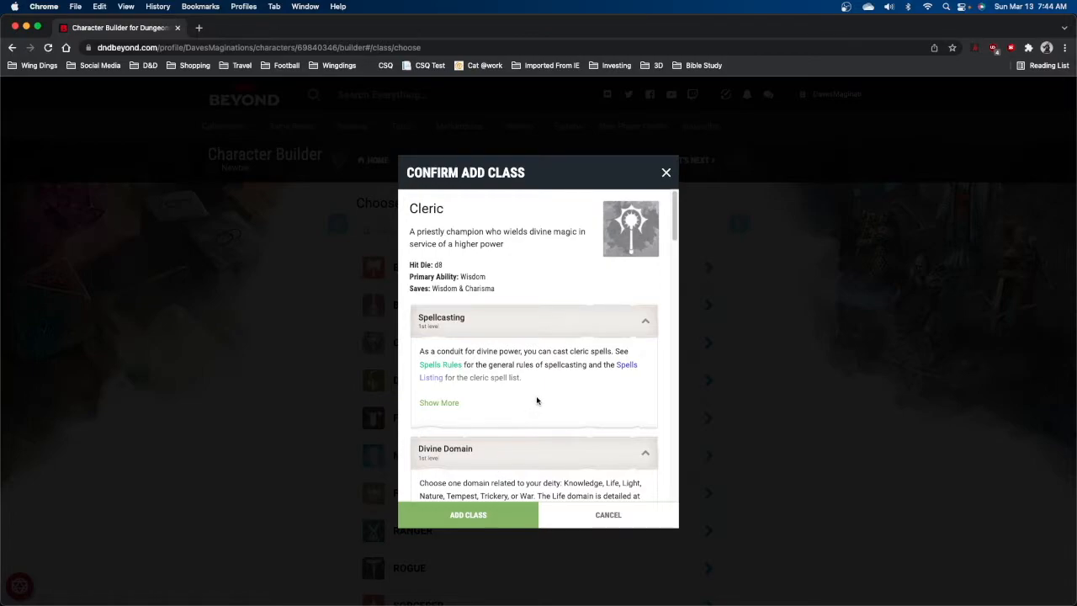
scroll(537, 401, down, 2)
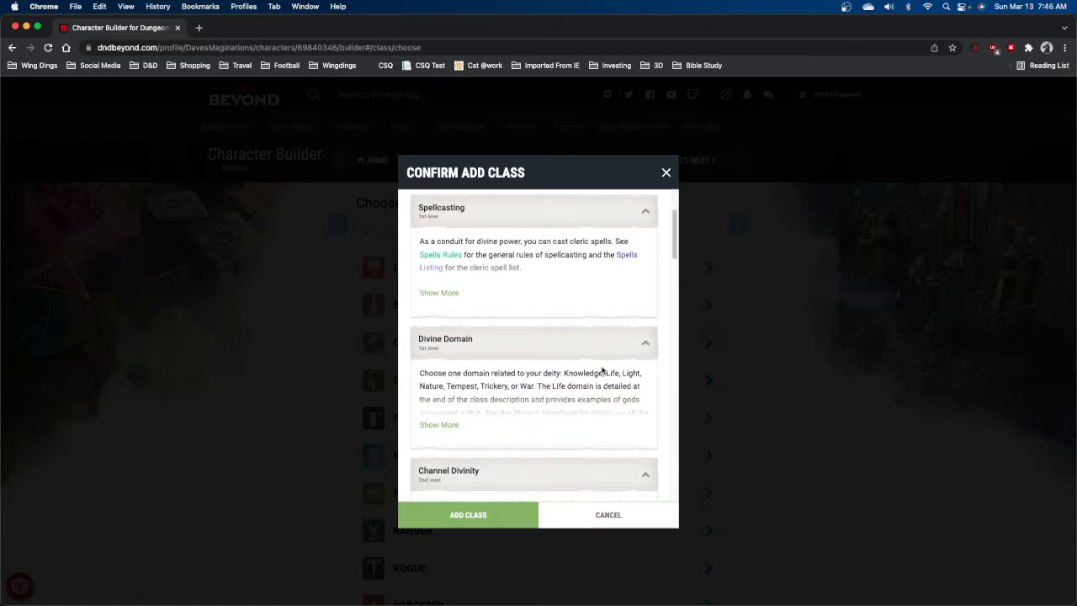
scroll(603, 370, up, 3)
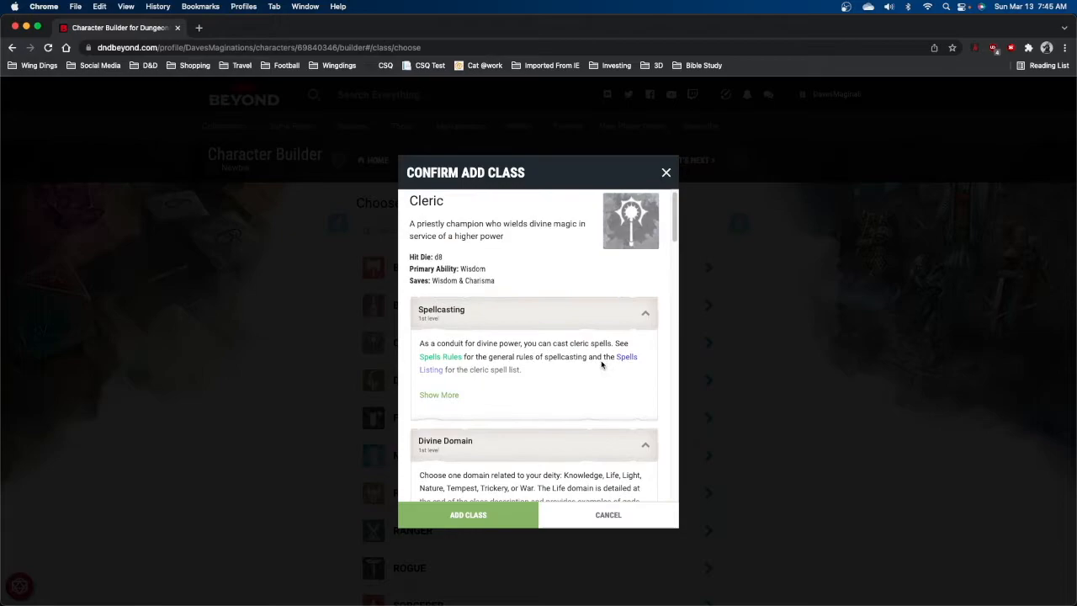
click(439, 396)
scroll(494, 403, down, 3)
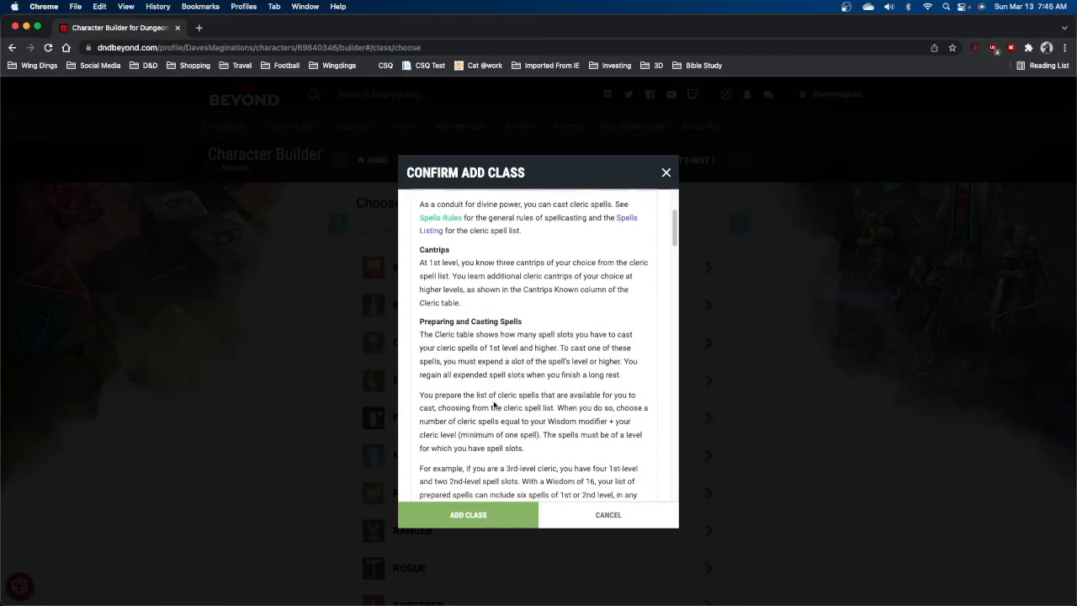
scroll(494, 404, down, 15)
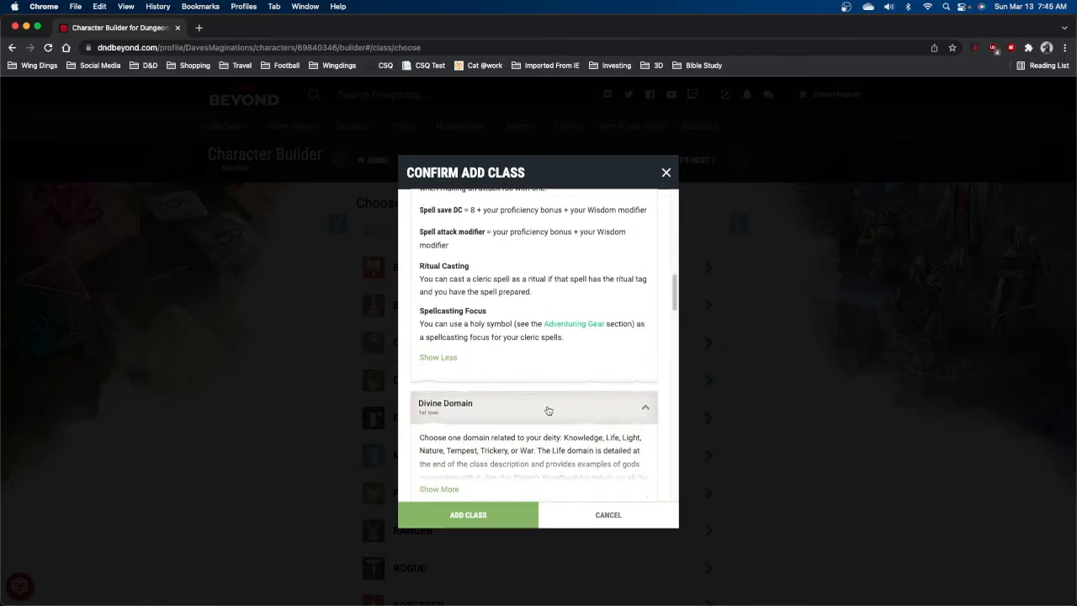
click(548, 407)
scroll(551, 409, down, 1)
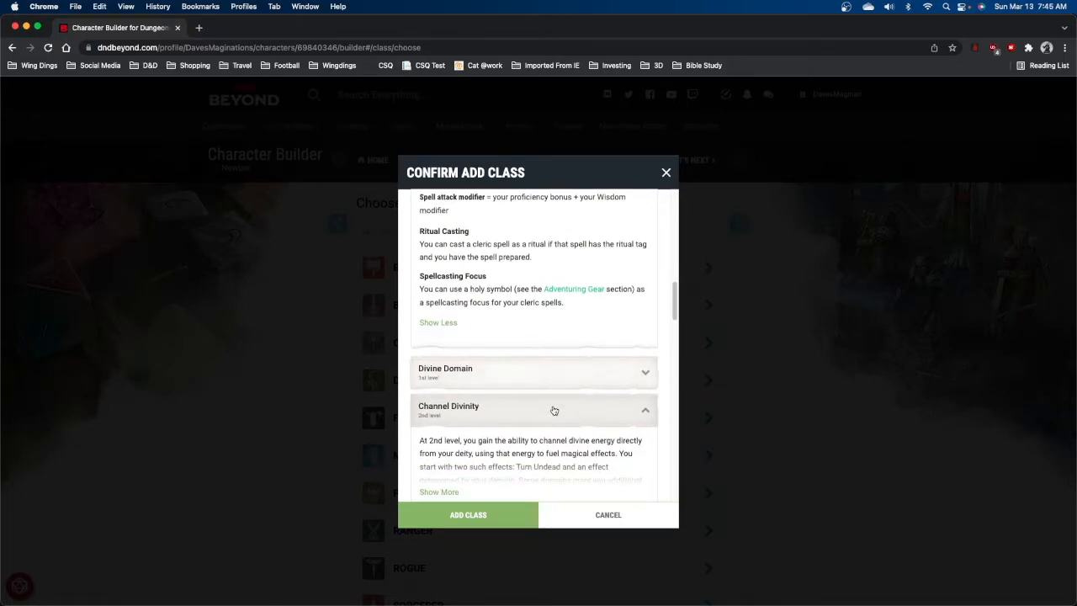
scroll(554, 409, up, 5)
click(496, 519)
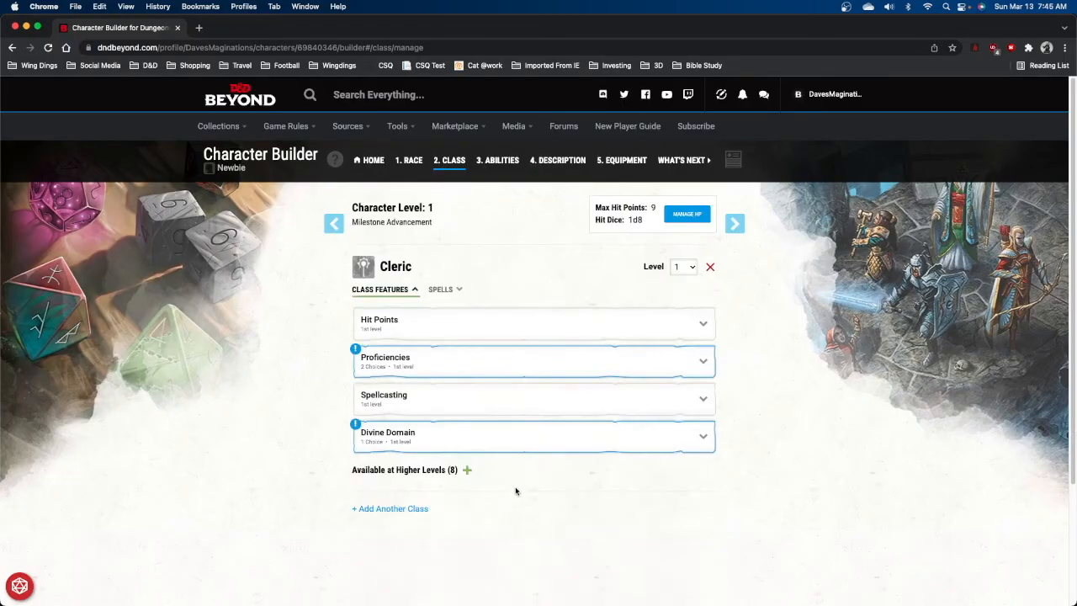
Choose History and Insight as the cleric's two skill proficiencies.
click(639, 370)
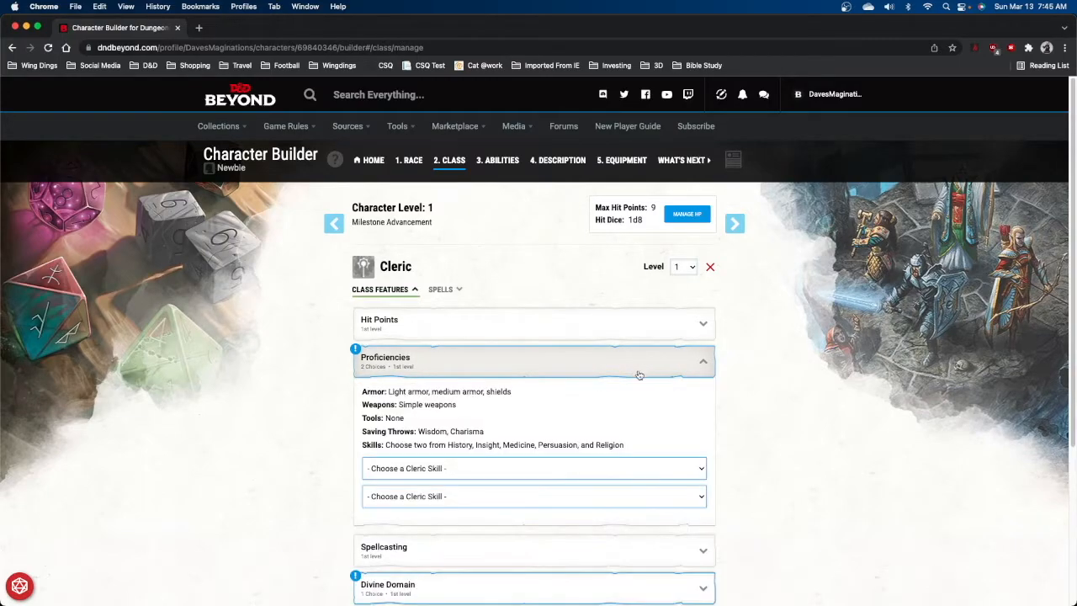
click(534, 474)
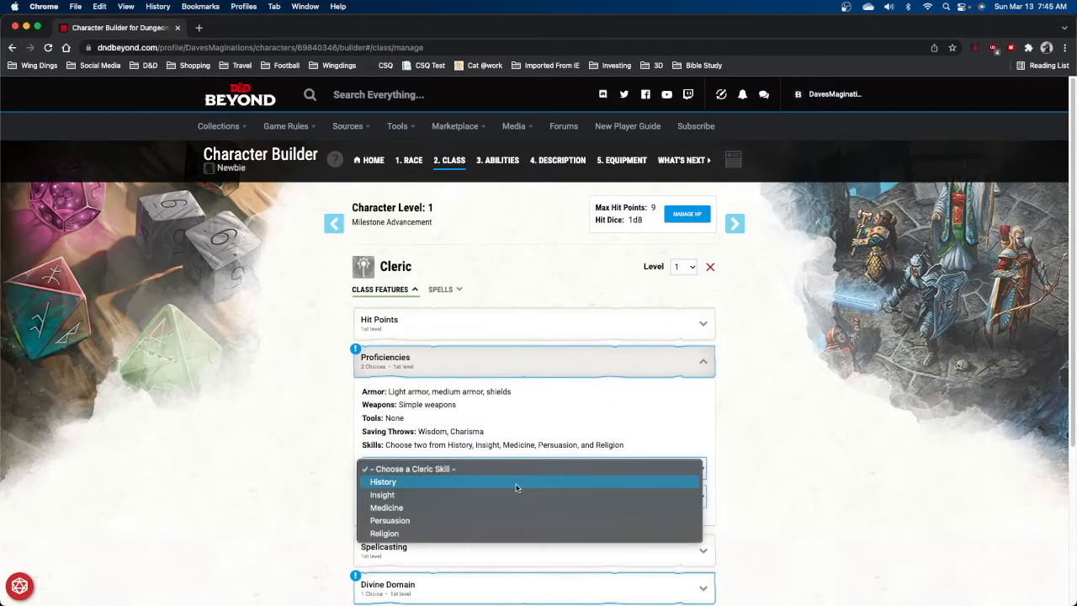
click(516, 481)
click(477, 497)
click(477, 512)
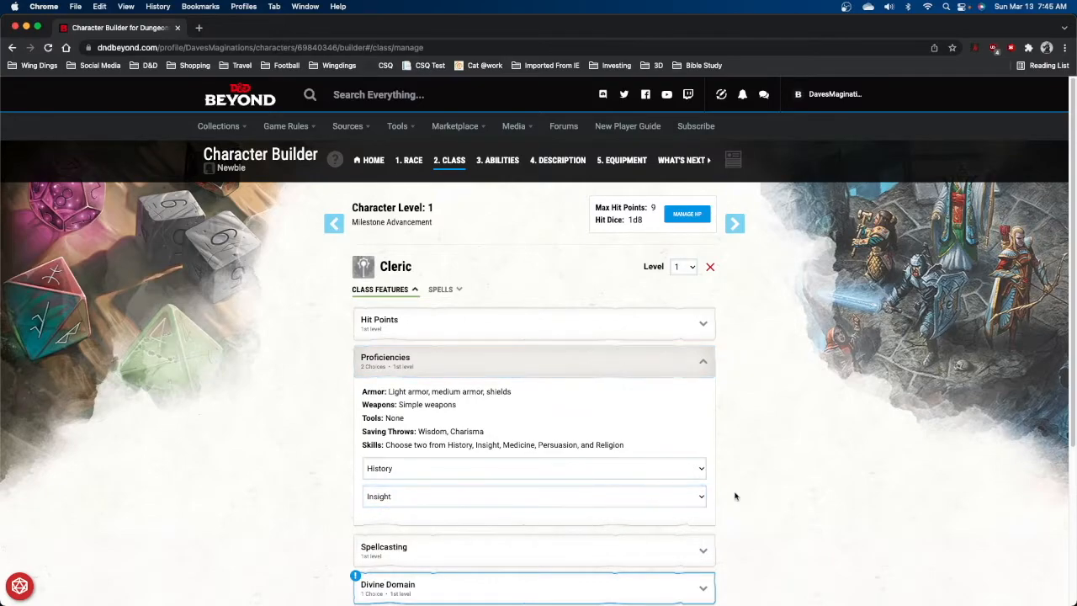
Select Life Domain as the cleric's divine domain and continue to ability scores.
scroll(822, 497, down, 2)
click(686, 542)
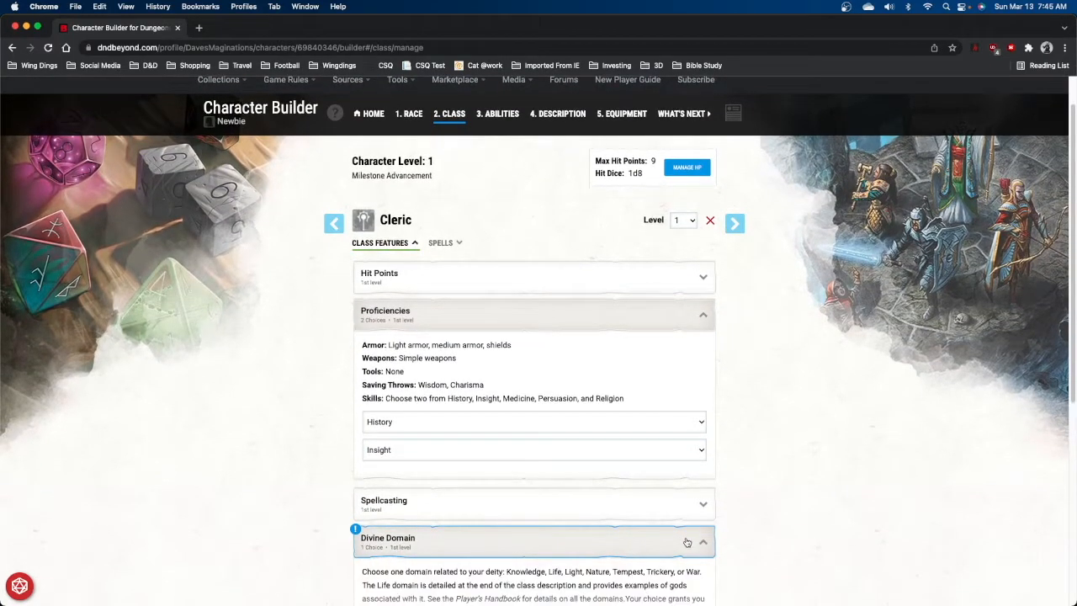
scroll(733, 584, down, 5)
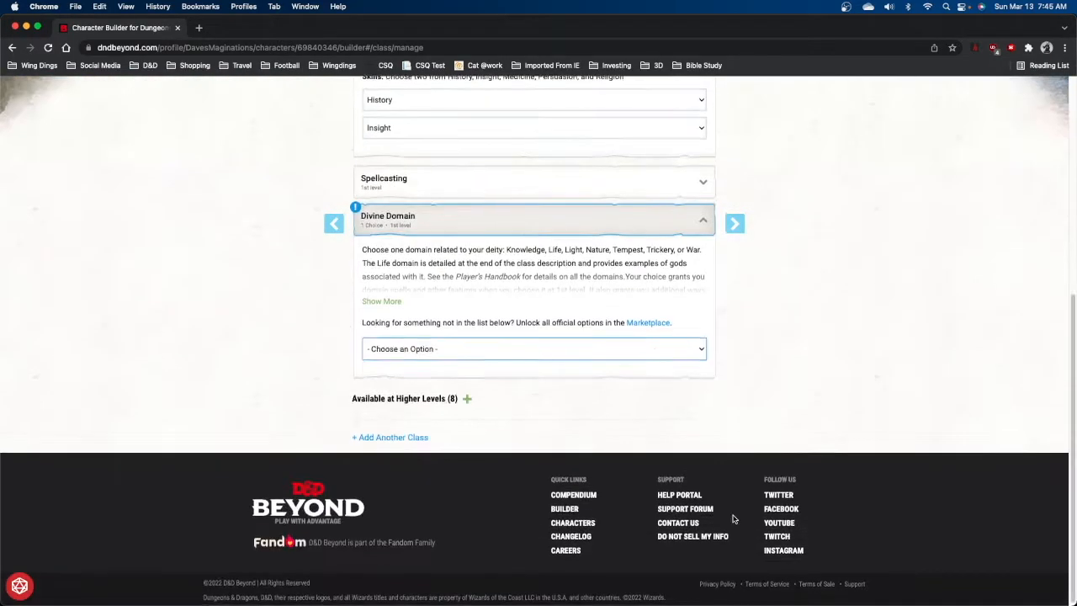
click(698, 352)
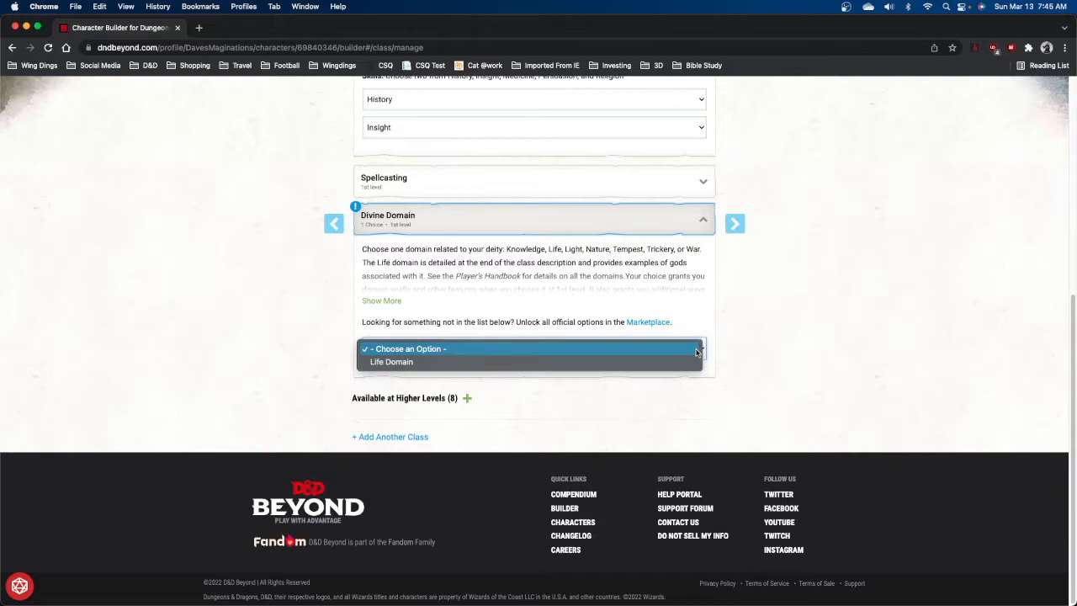
click(512, 362)
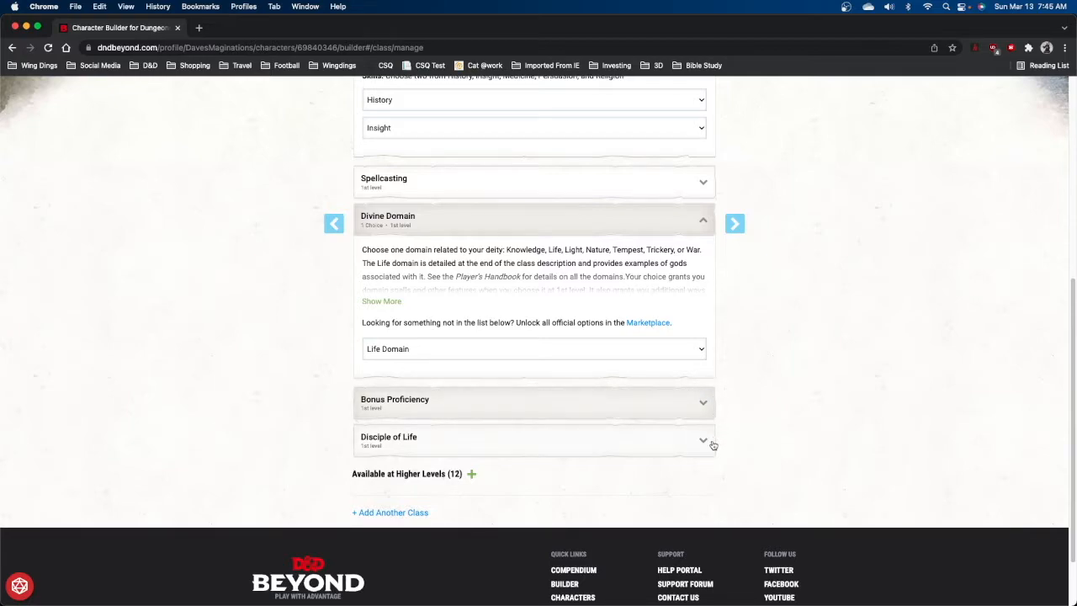
click(743, 225)
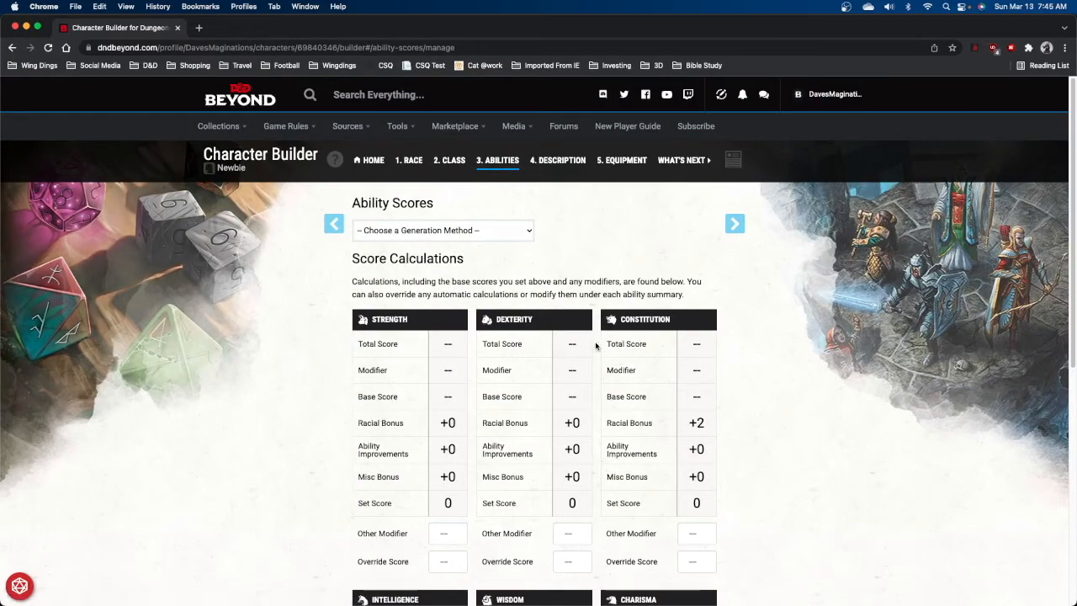
Choose the Standard Array method, then assign 15 to Wisdom and 14 to Constitution.
click(523, 236)
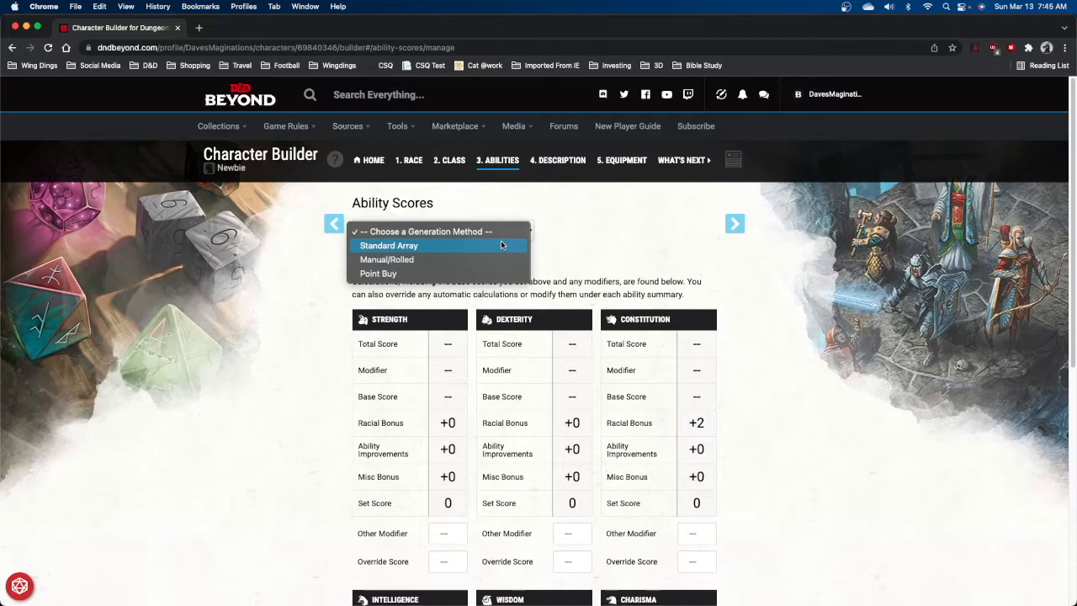
click(502, 245)
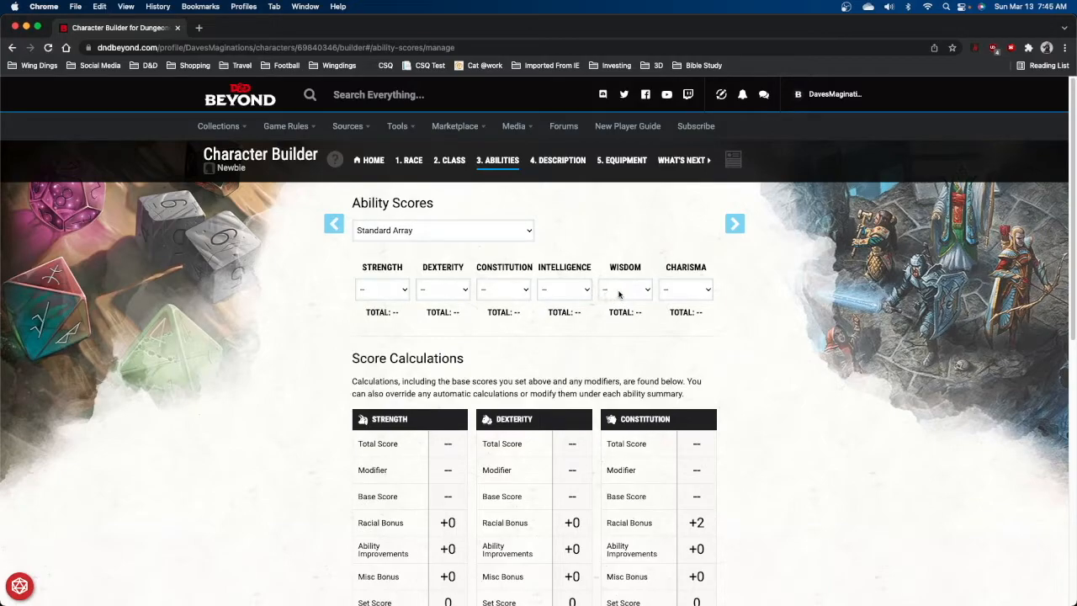
click(627, 292)
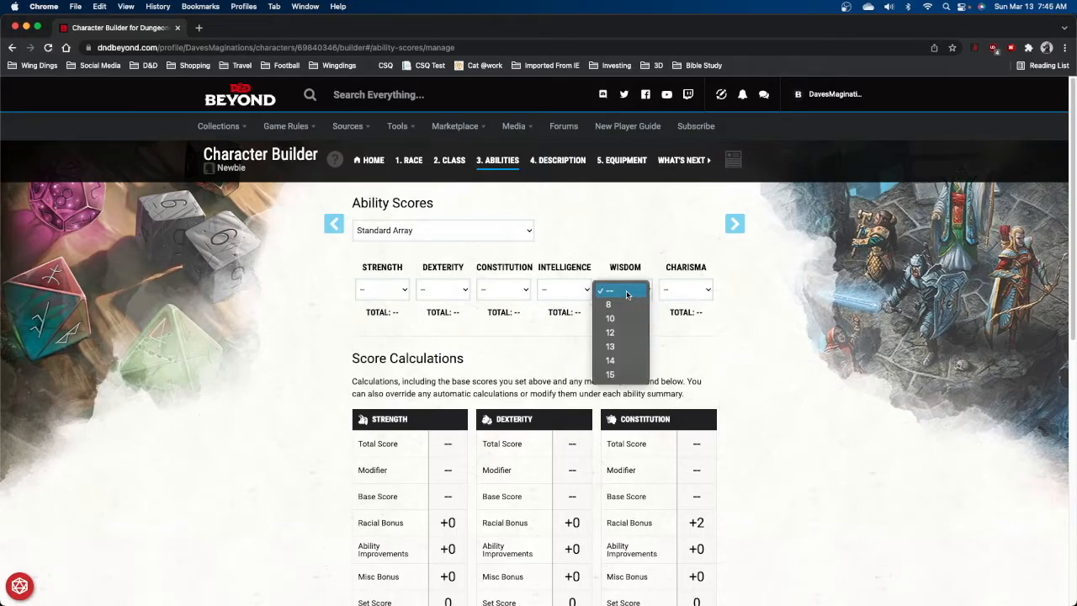
click(616, 375)
click(518, 292)
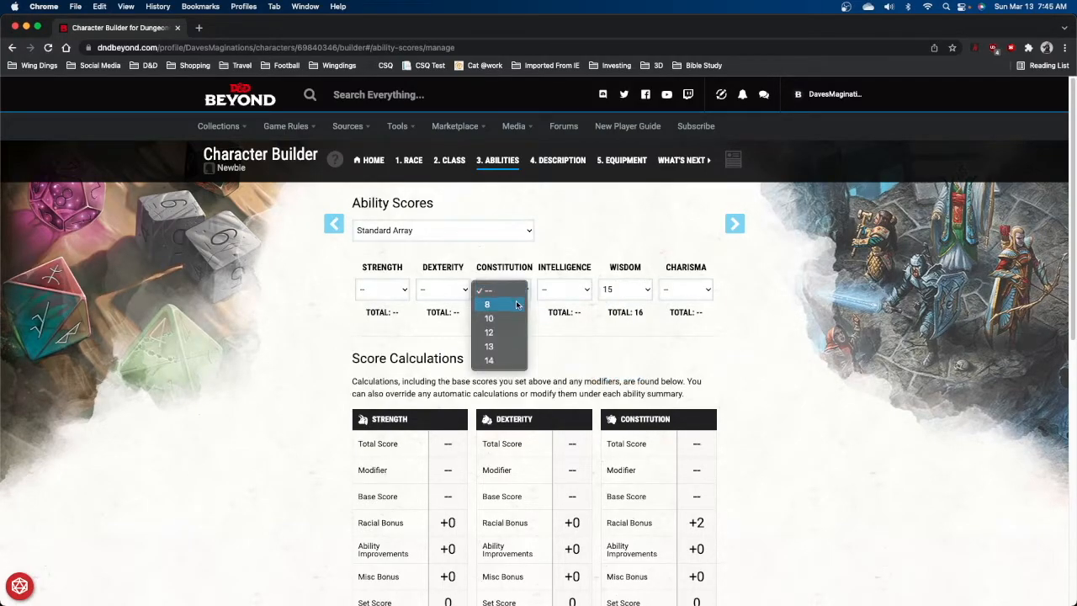
click(510, 357)
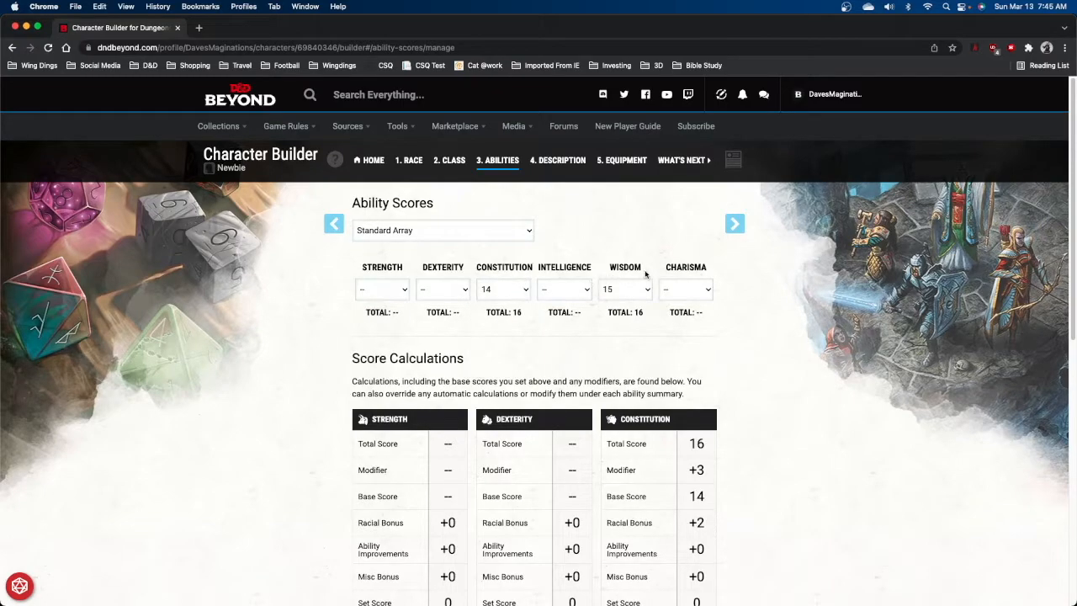
Assign 13 to Charisma, 12 to Strength, 10 to Intelligence and 8 to Dexterity.
click(703, 290)
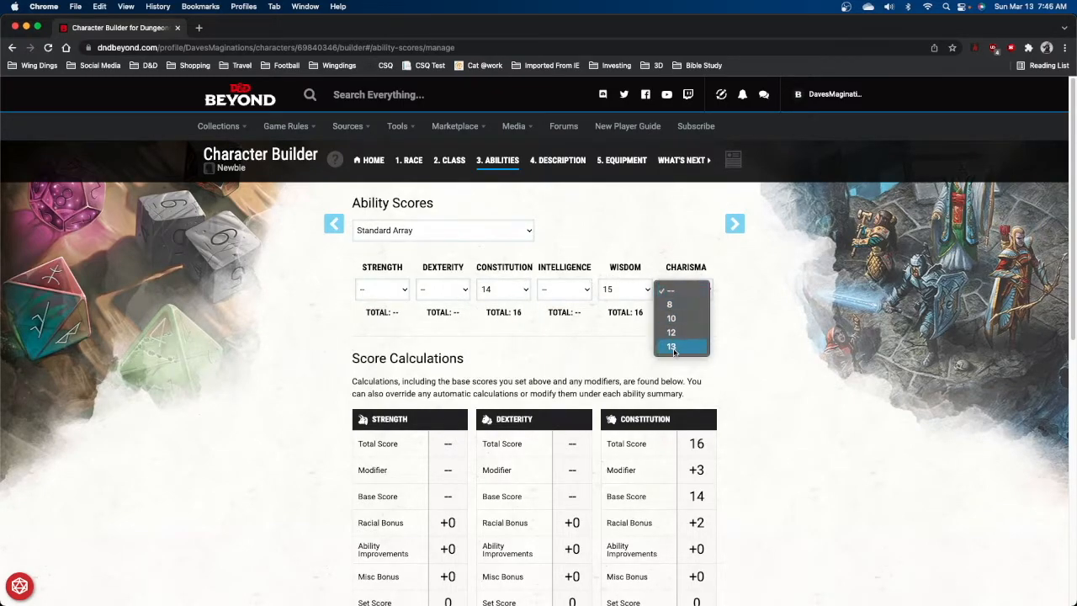
click(678, 348)
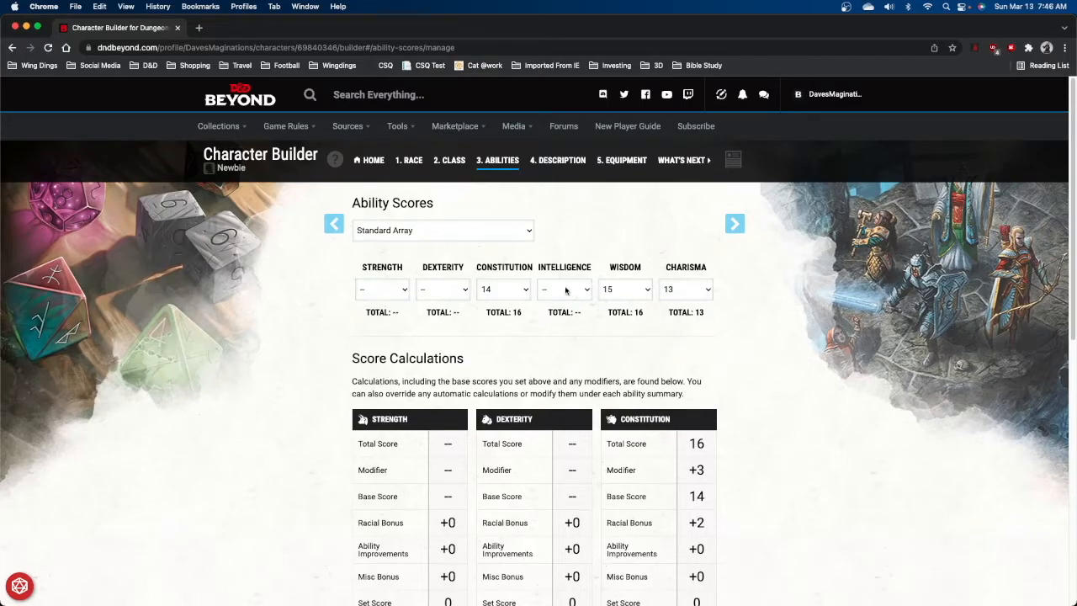
click(404, 291)
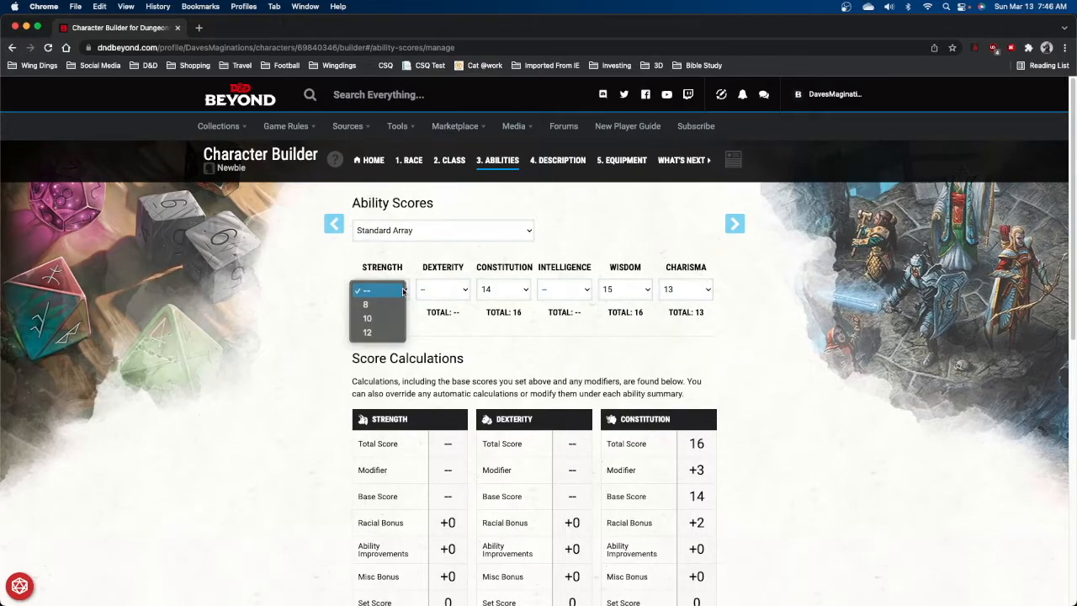
click(390, 334)
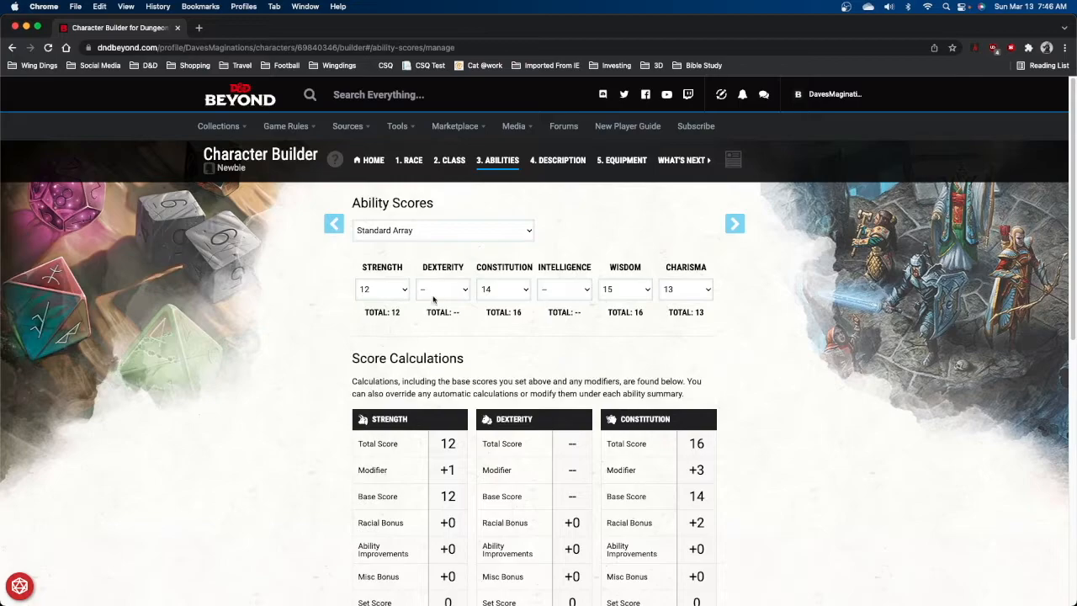
click(569, 293)
click(562, 322)
click(457, 294)
click(451, 310)
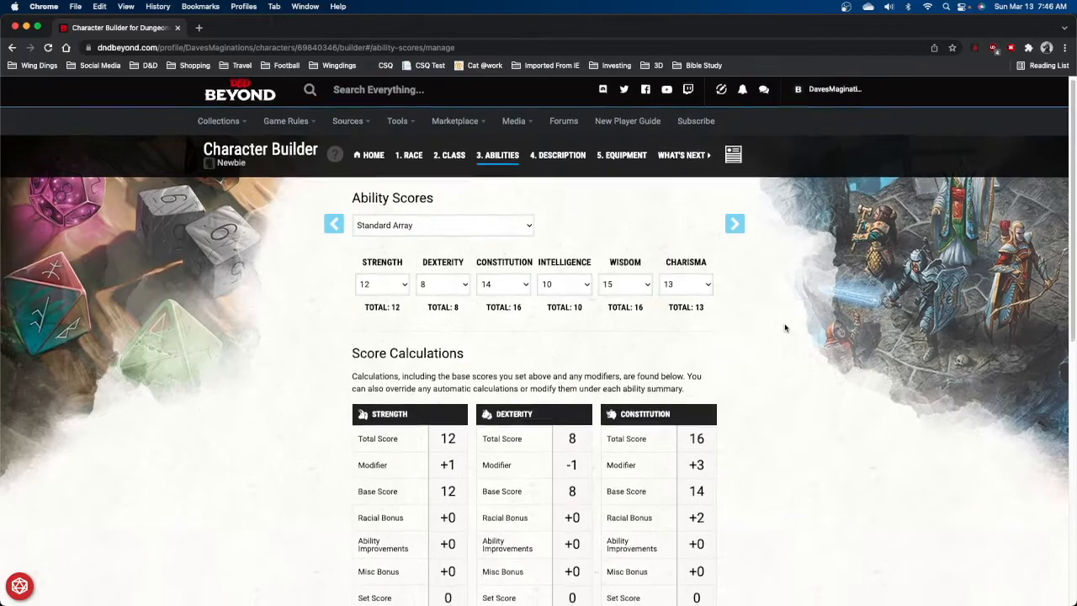
Continue from ability scores to the description step.
scroll(786, 328, down, 2)
scroll(786, 327, down, 2)
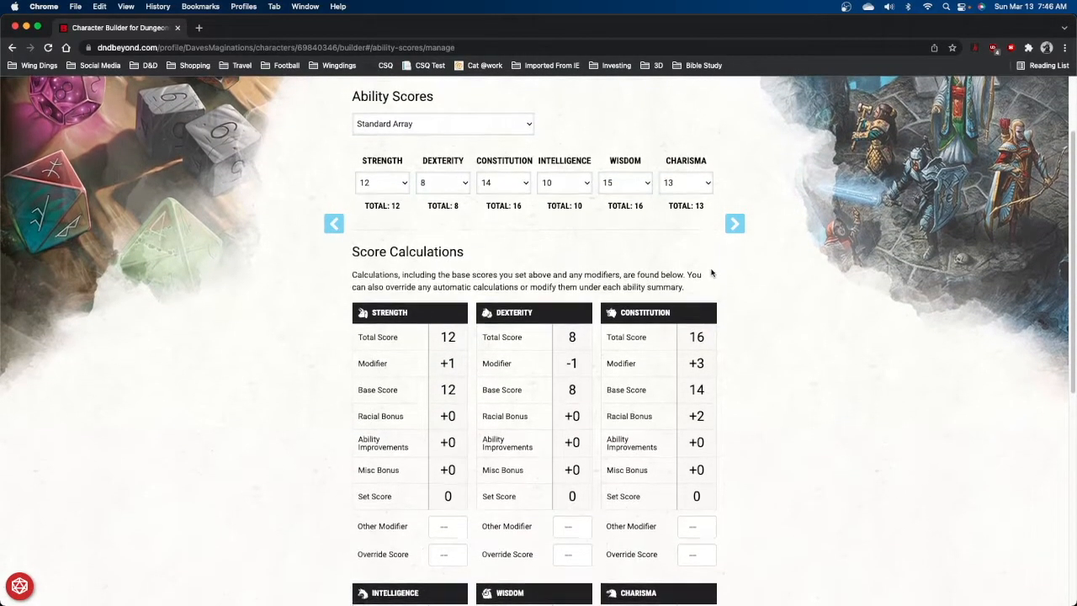
scroll(712, 273, down, 3)
scroll(712, 273, down, 2)
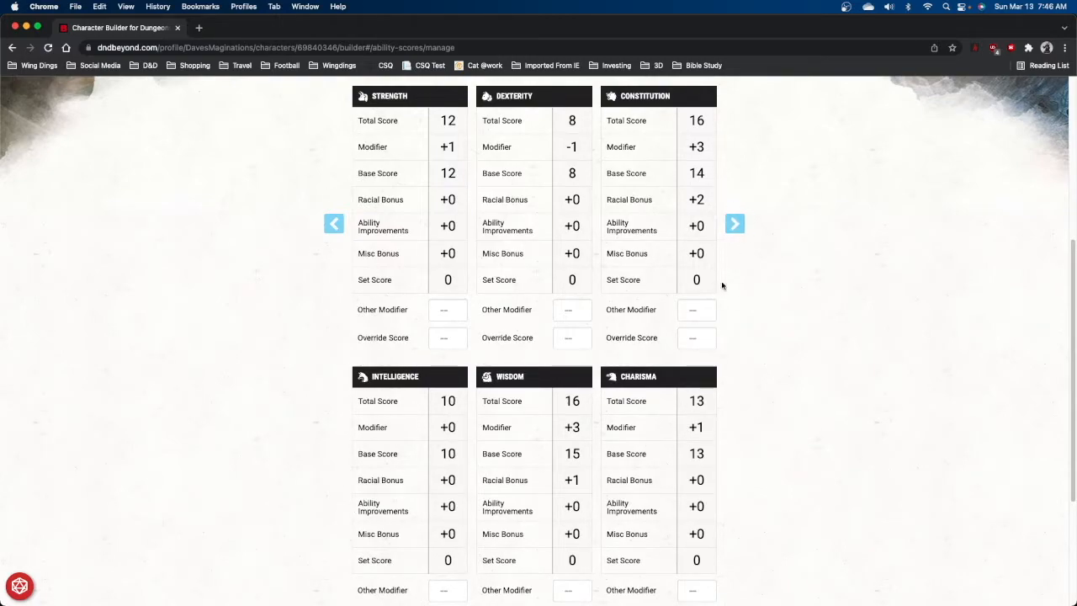
click(747, 226)
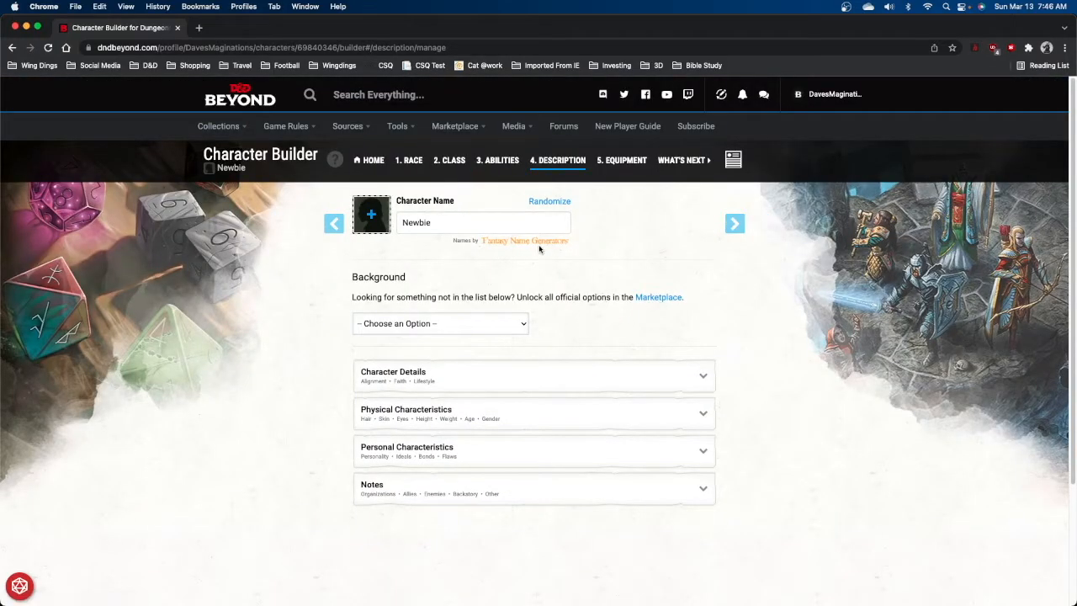
Choose Soldier as the background and Dragonchess Set as its gaming set proficiency.
click(523, 326)
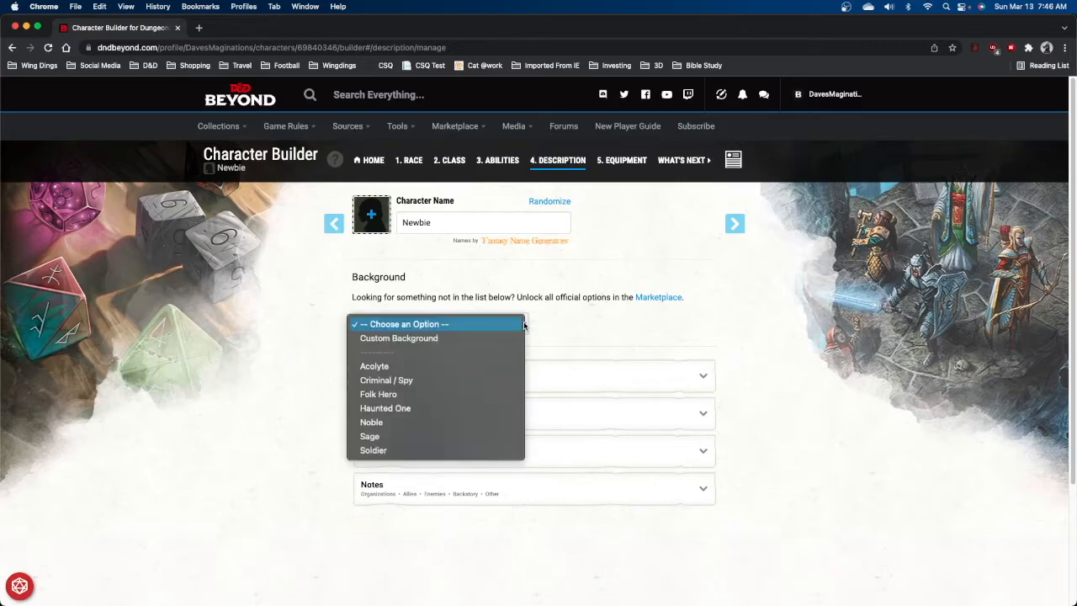
click(432, 450)
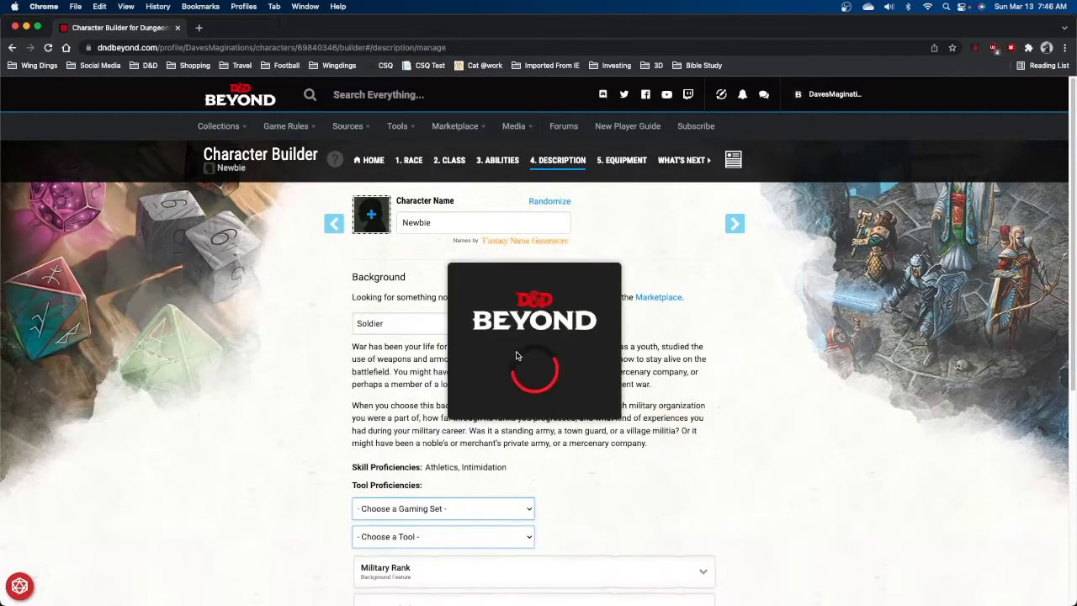
scroll(633, 453, down, 1)
scroll(634, 452, down, 1)
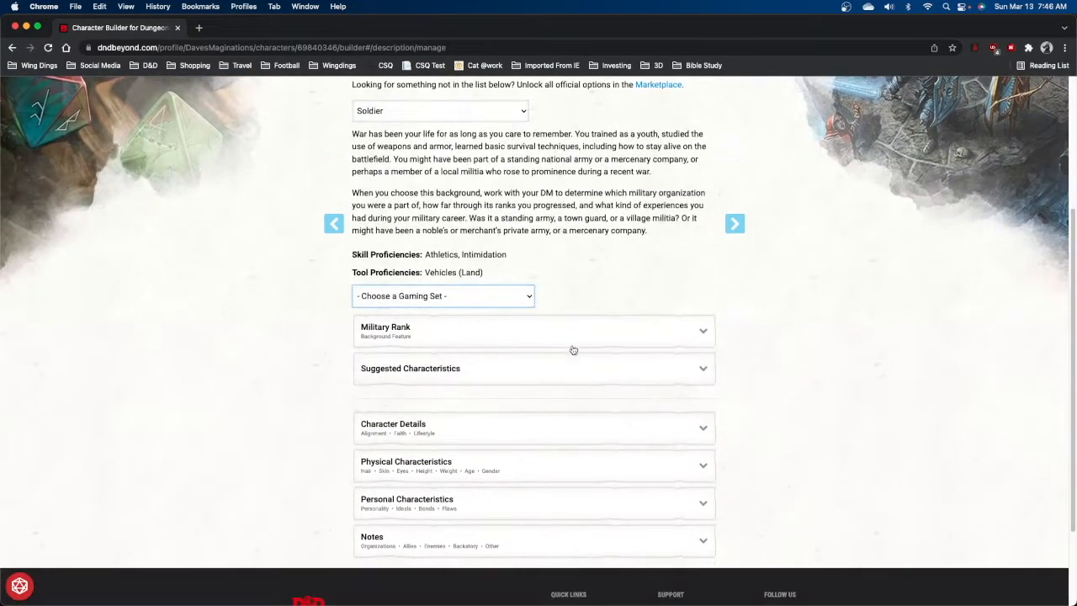
click(530, 299)
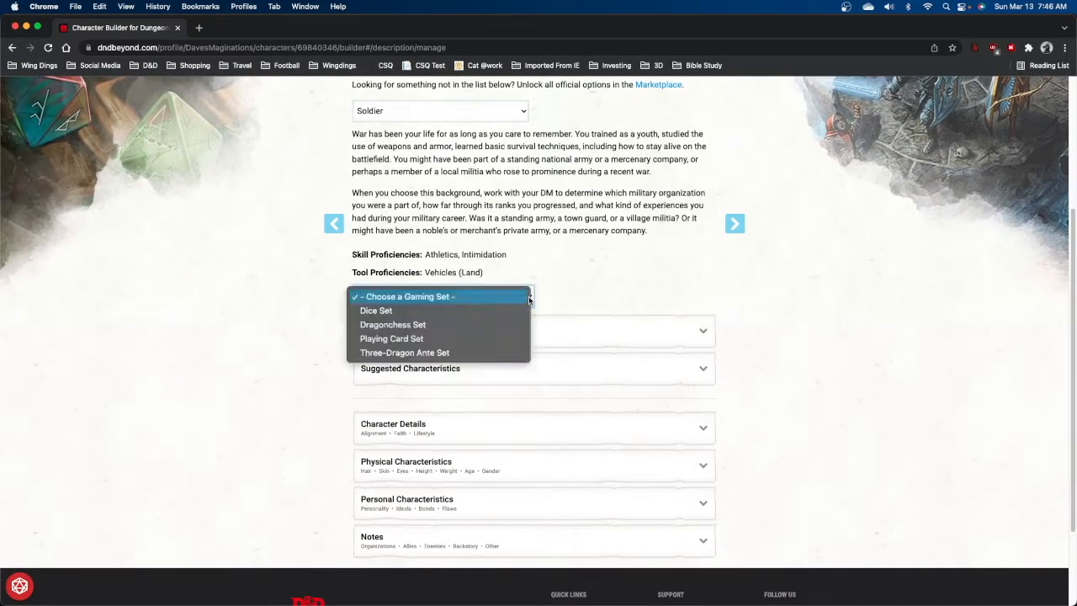
click(478, 325)
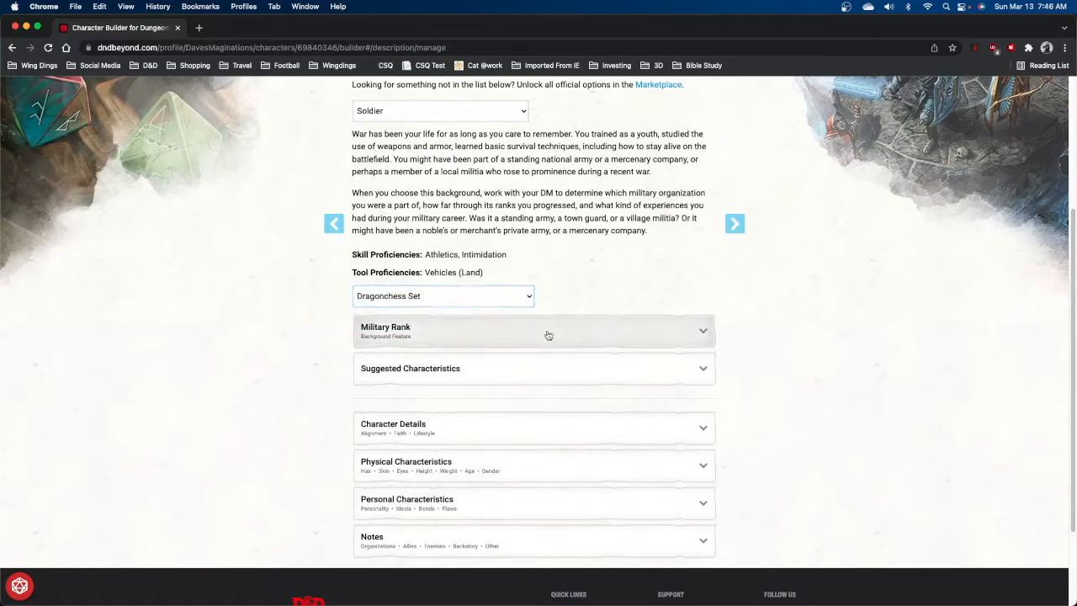
Expand the Military Rank and Suggested Characteristics sections of the background.
scroll(805, 372, down, 3)
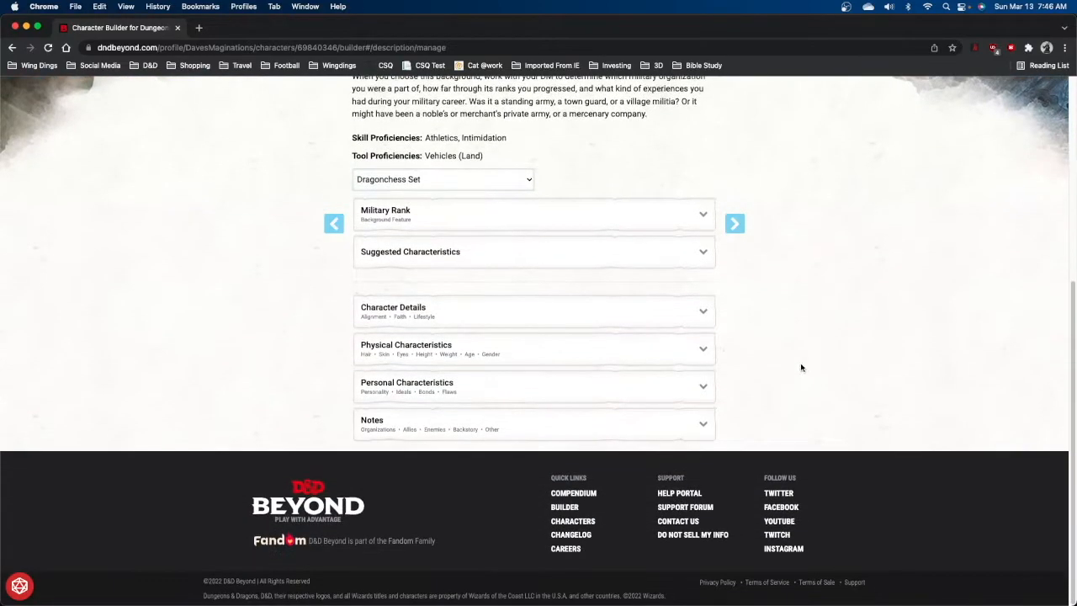
click(704, 216)
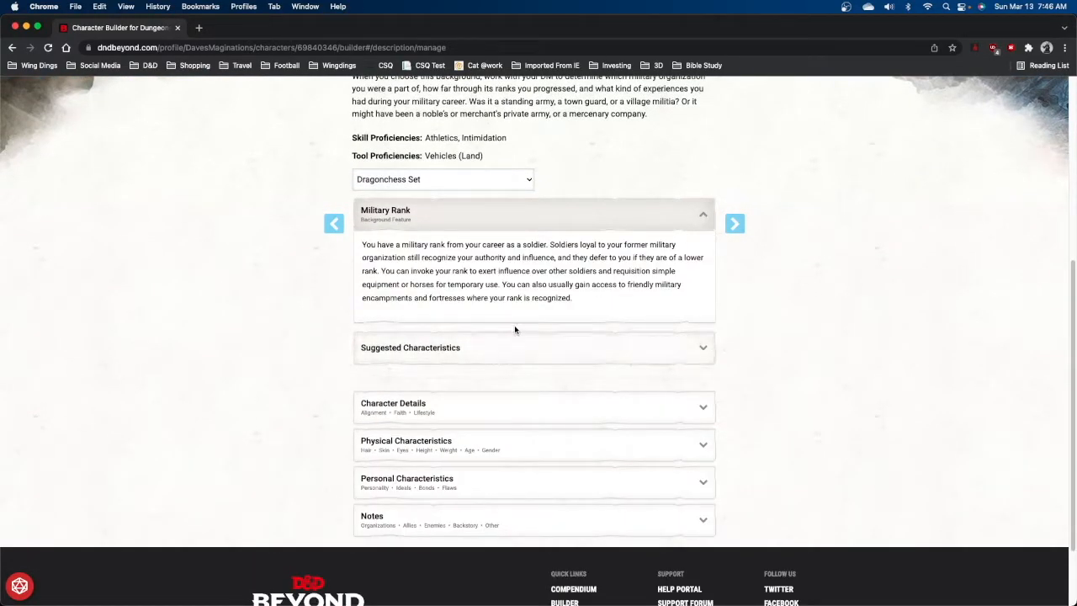
click(703, 351)
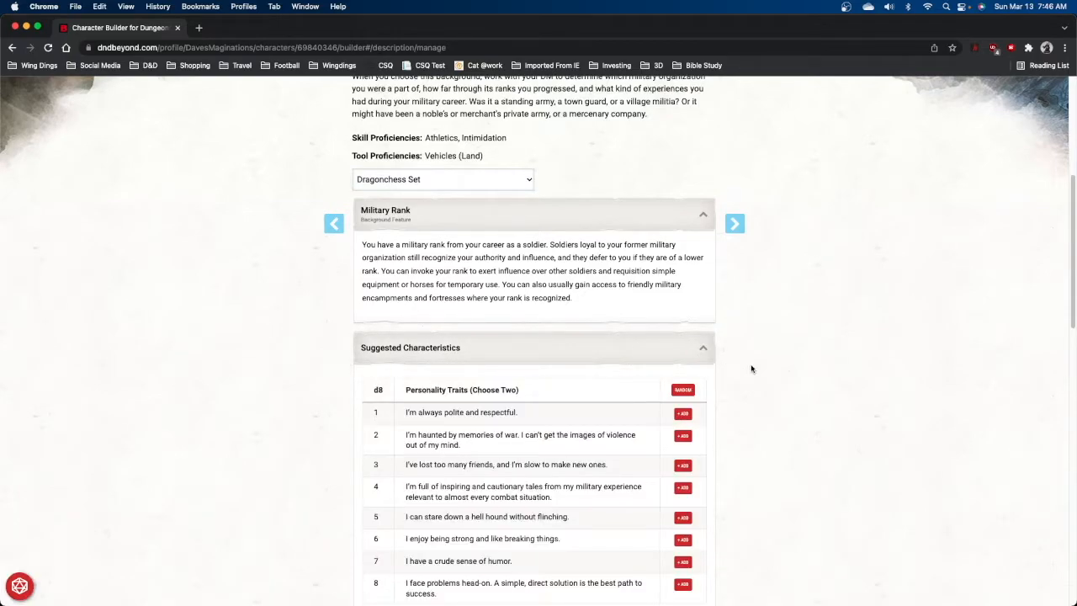
Randomly add two suggested personality traits to the character.
scroll(751, 368, down, 5)
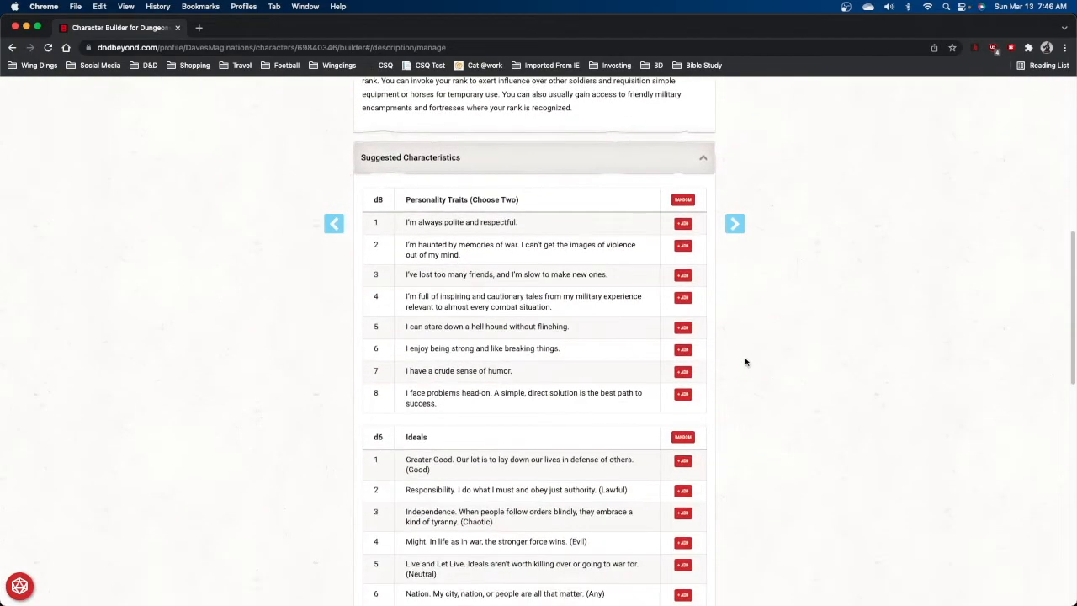
click(686, 201)
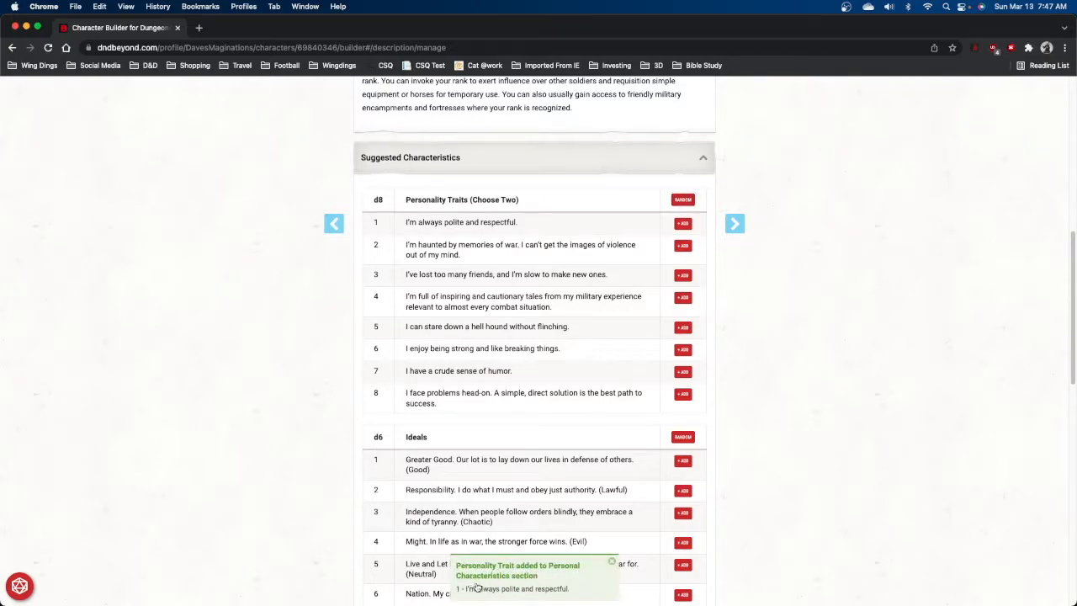
drag(473, 200, 516, 200)
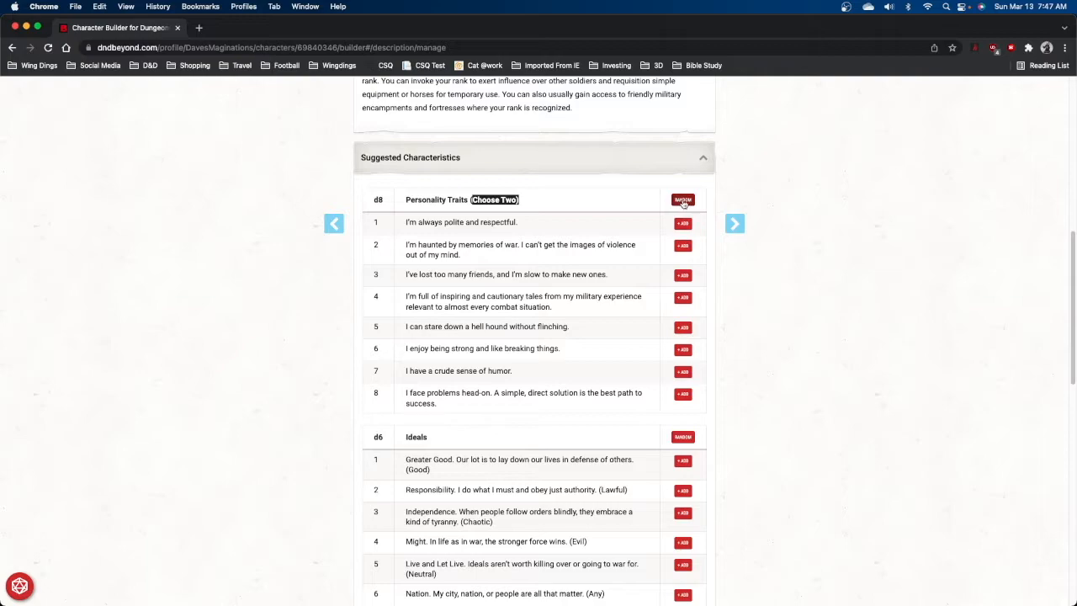
click(684, 200)
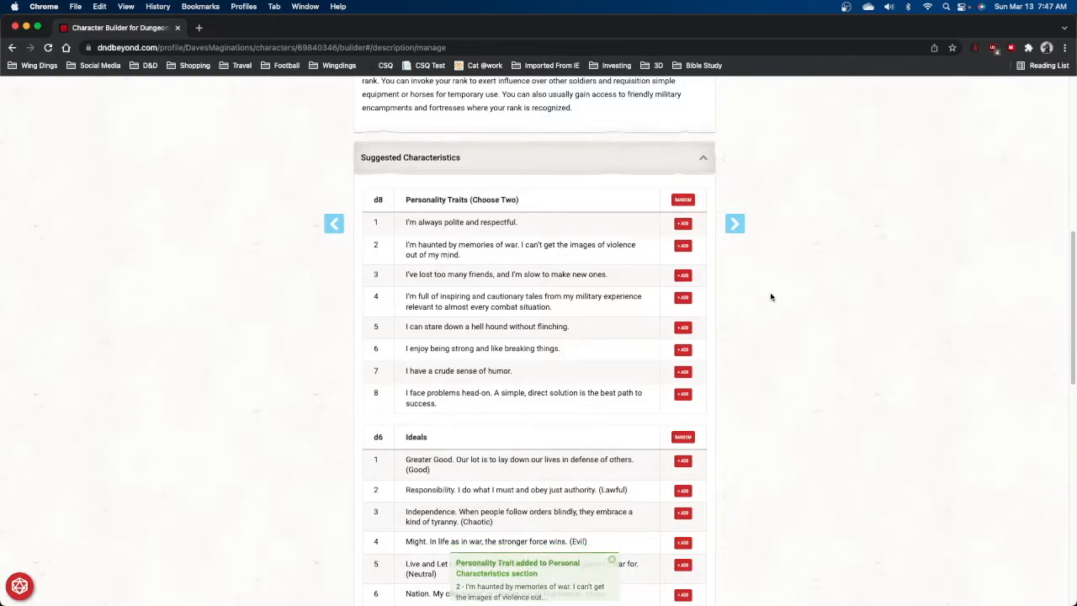
Randomly add a suggested ideal, bond and flaw to the character.
scroll(585, 413, down, 1)
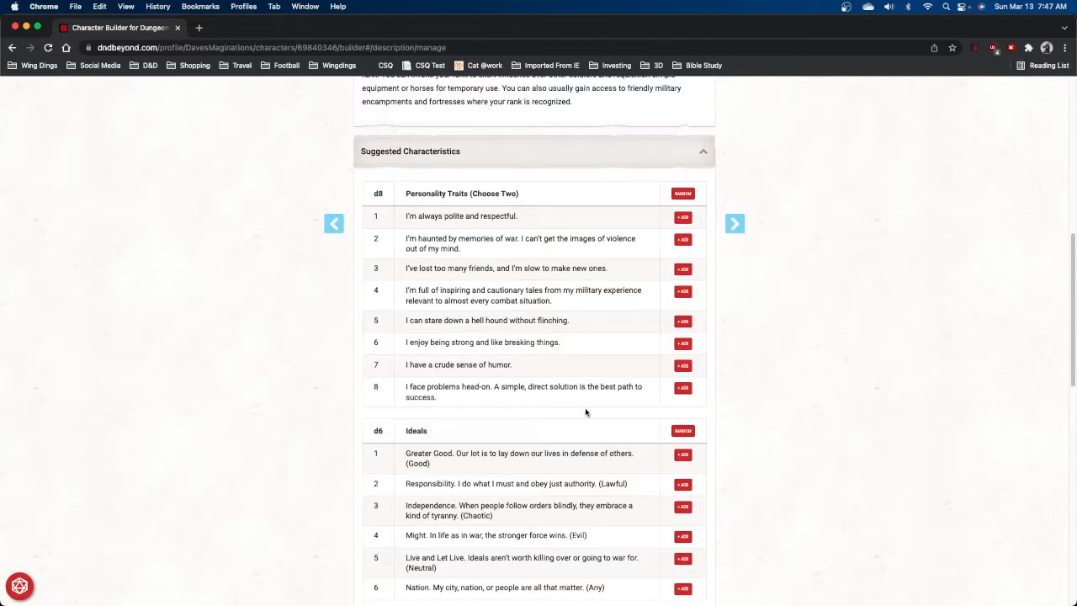
scroll(587, 412, down, 5)
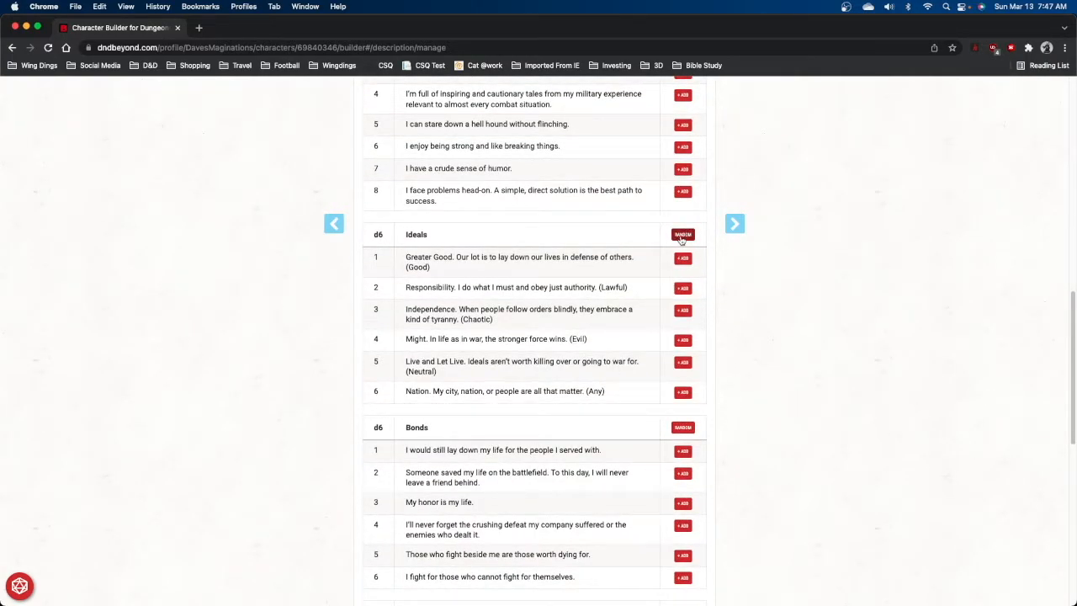
click(683, 236)
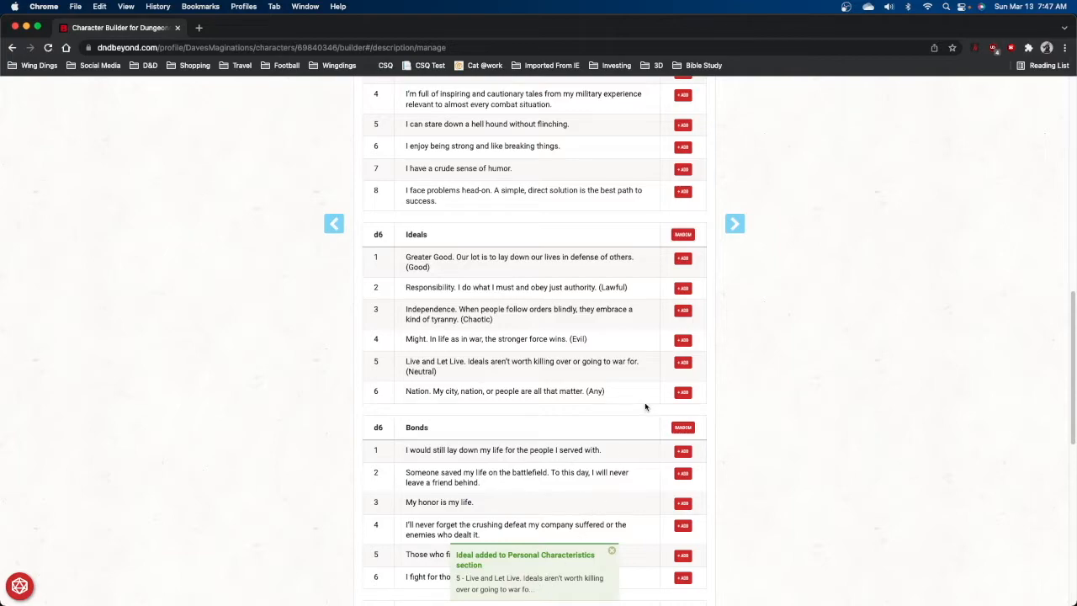
scroll(596, 406, down, 3)
click(683, 182)
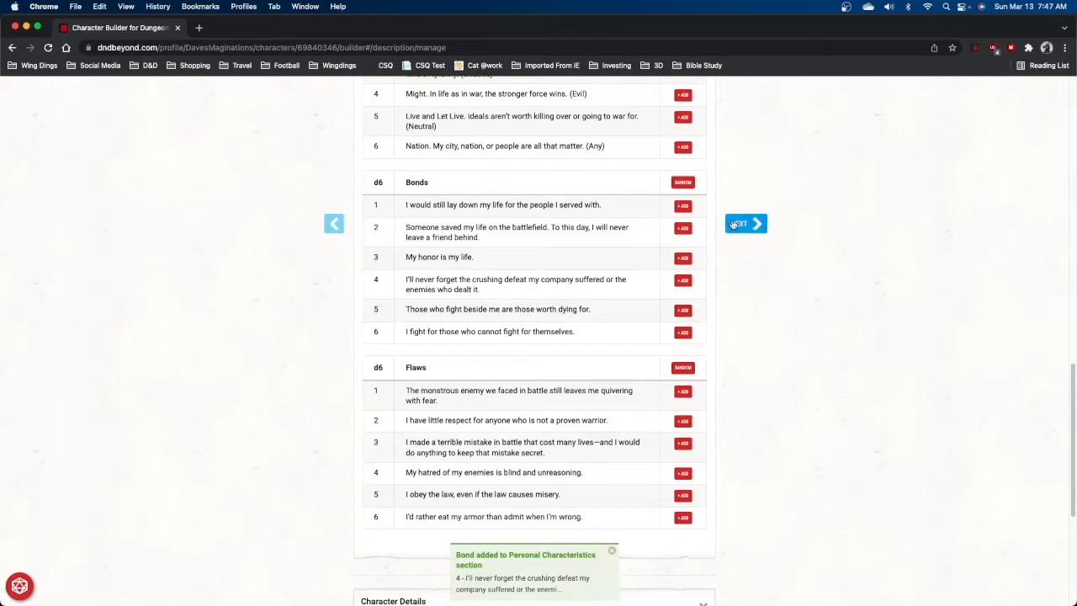
click(682, 367)
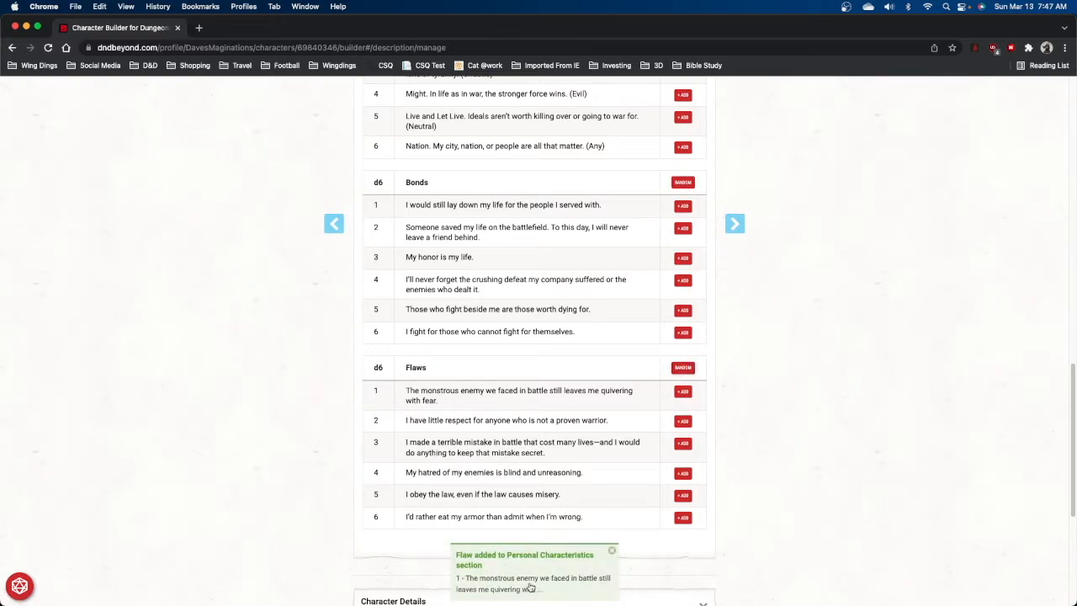
Continue to the equipment step and open the cleric's starting equipment choices.
click(744, 225)
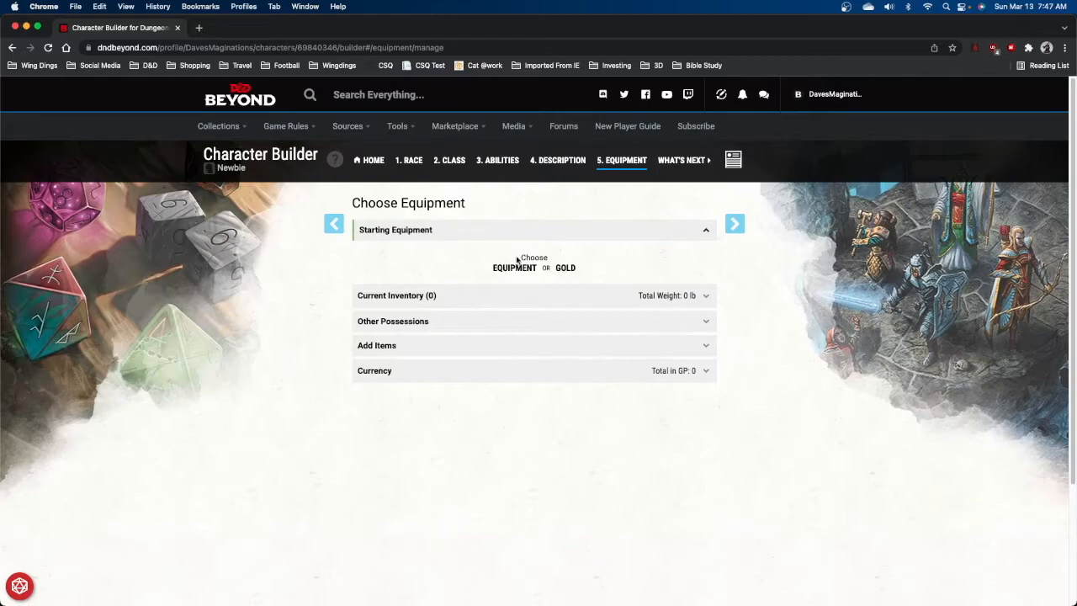
click(706, 233)
click(706, 232)
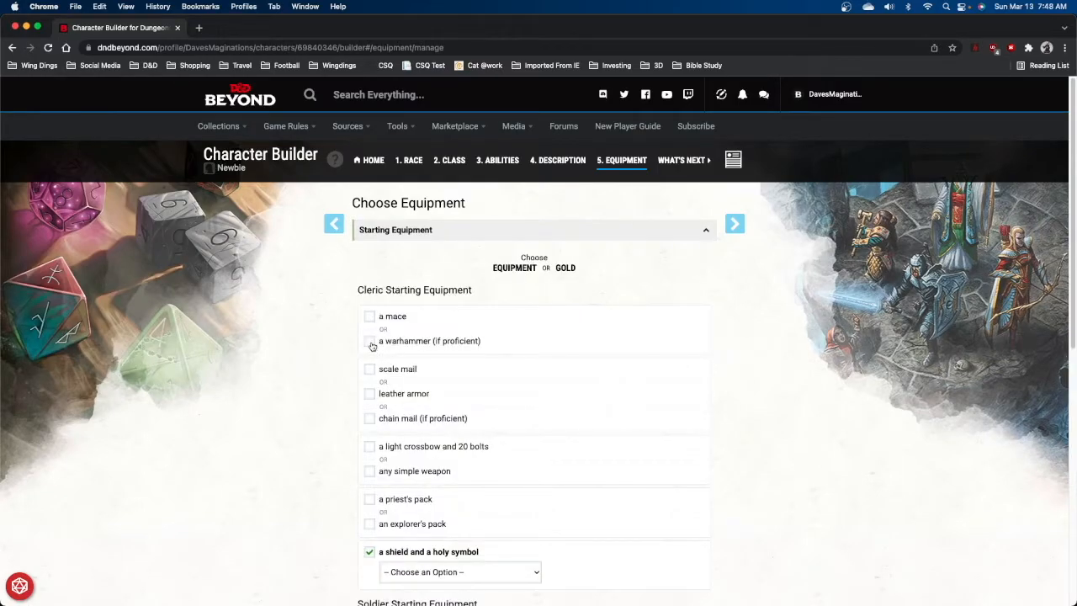
Choose the warhammer, chain mail, and a simple weapon set to Dagger from the cleric's starting equipment.
click(371, 343)
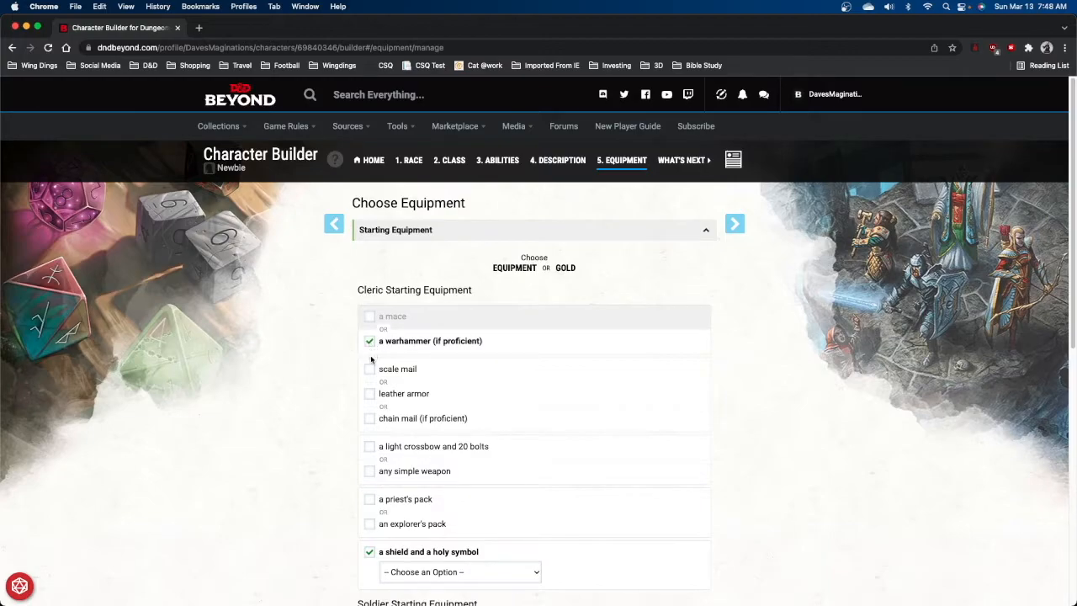
click(370, 419)
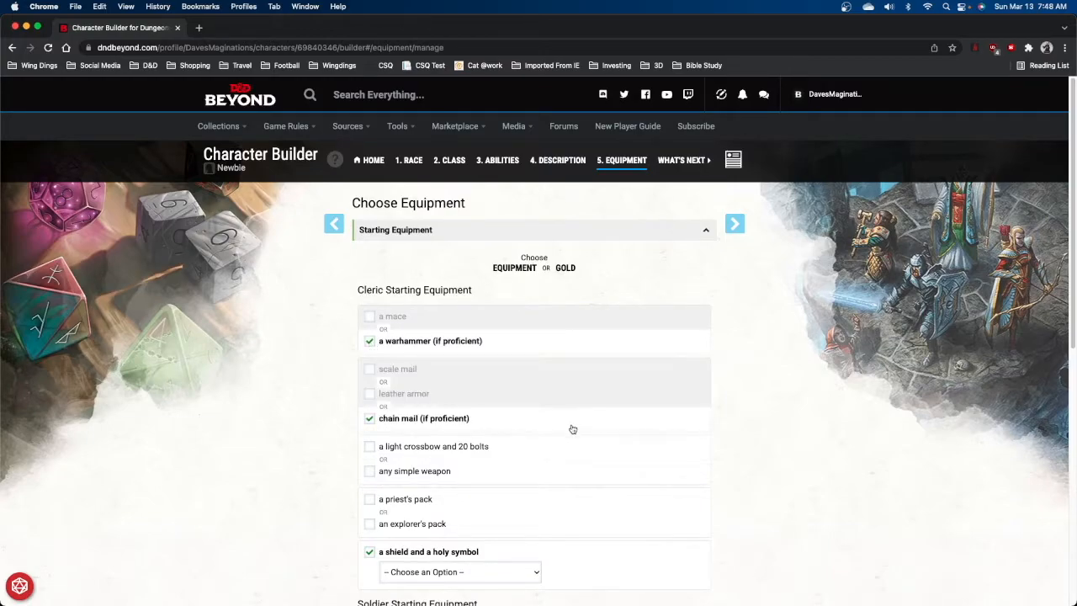
click(371, 473)
click(442, 493)
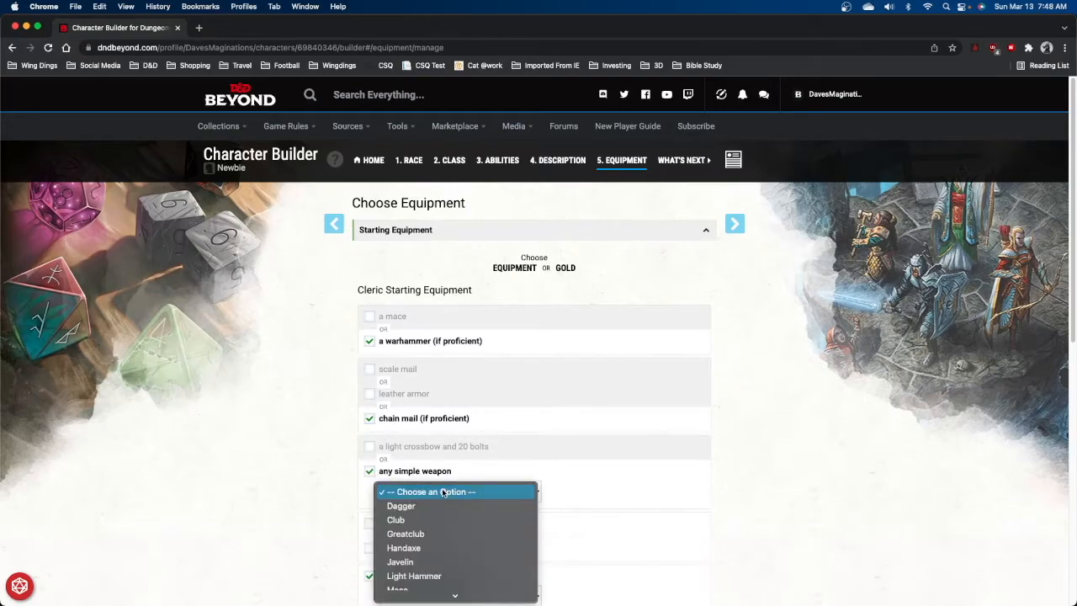
click(401, 506)
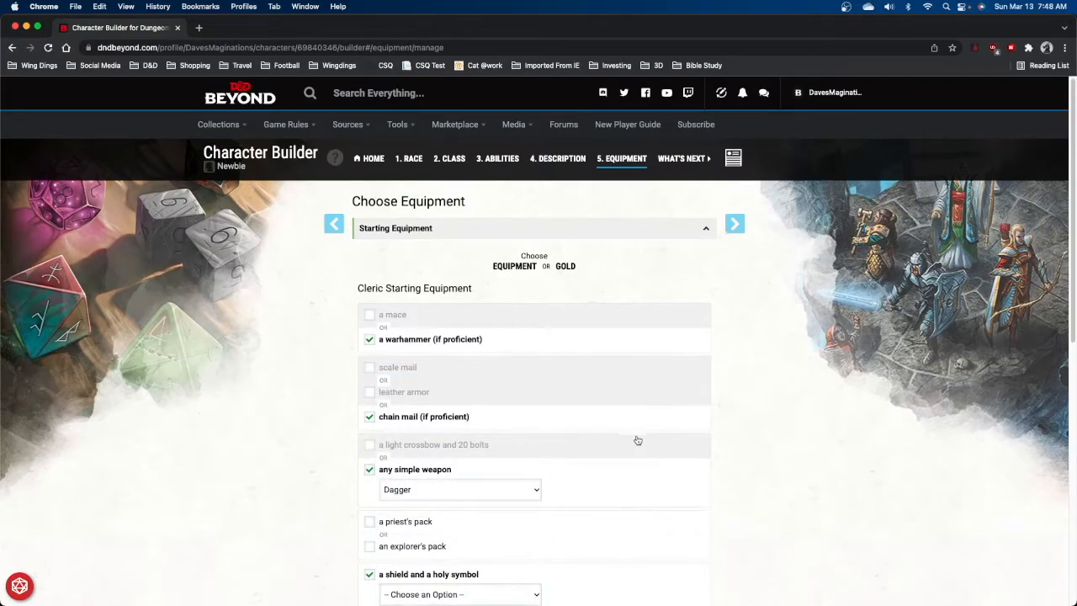
Pick the explorer's pack and set the shield-and-holy-symbol option to Holy Symbol.
scroll(638, 440, down, 1)
scroll(638, 440, down, 3)
click(487, 442)
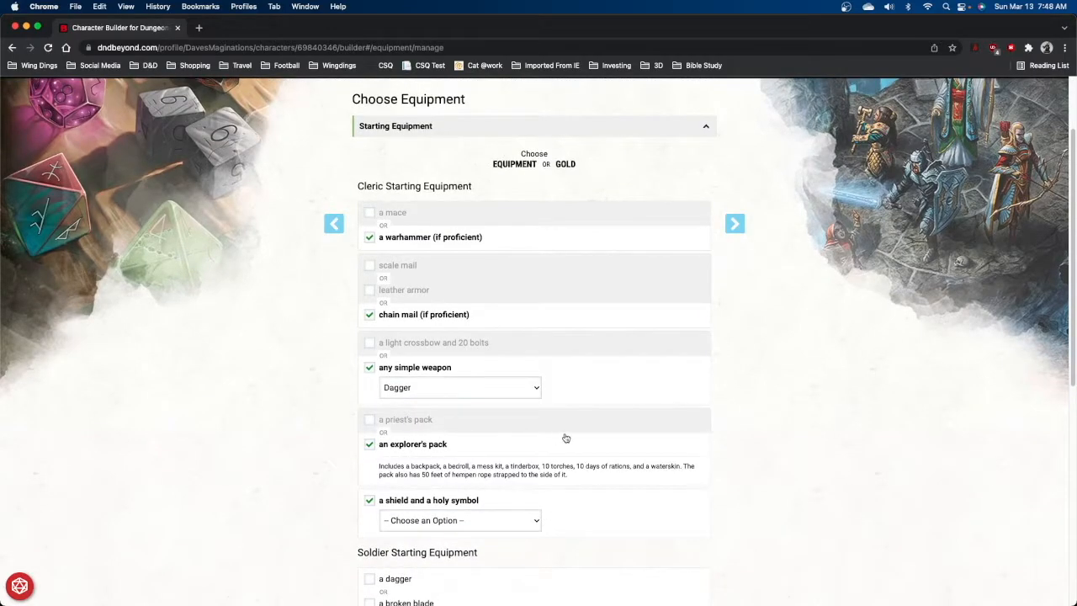
scroll(565, 438, down, 1)
scroll(565, 438, down, 3)
click(530, 396)
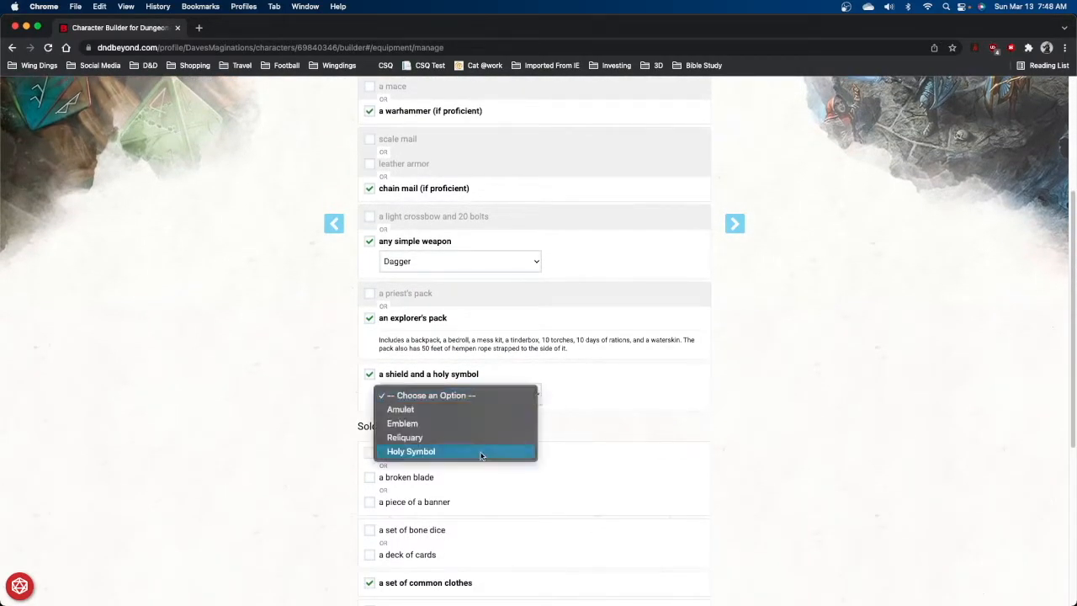
click(482, 452)
Pick the piece of a banner and the set of bone dice from soldier equipment, then add the starting equipment.
scroll(371, 348, down, 5)
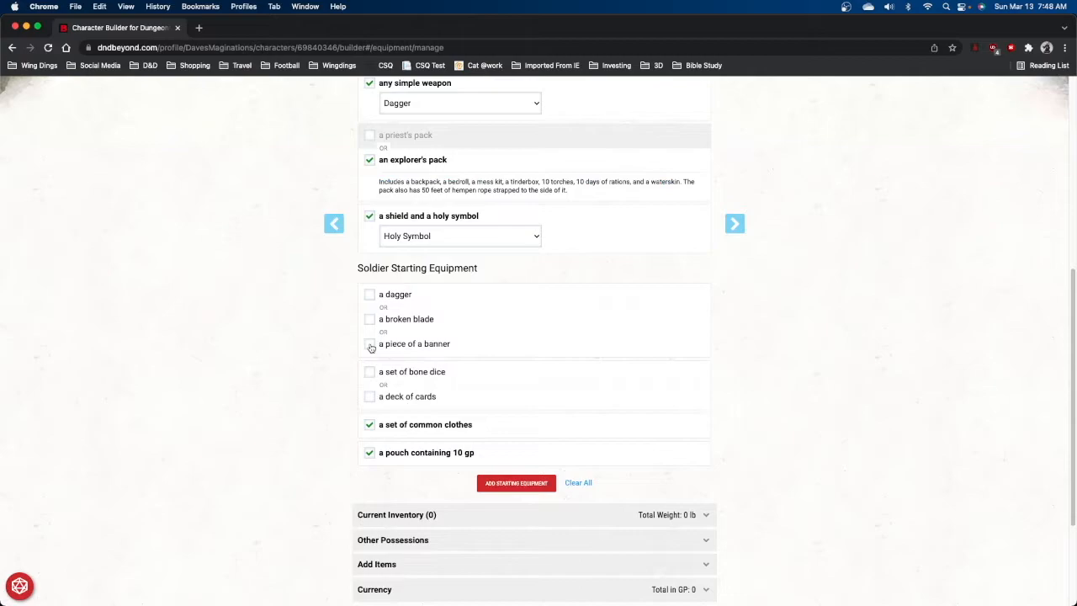
click(370, 345)
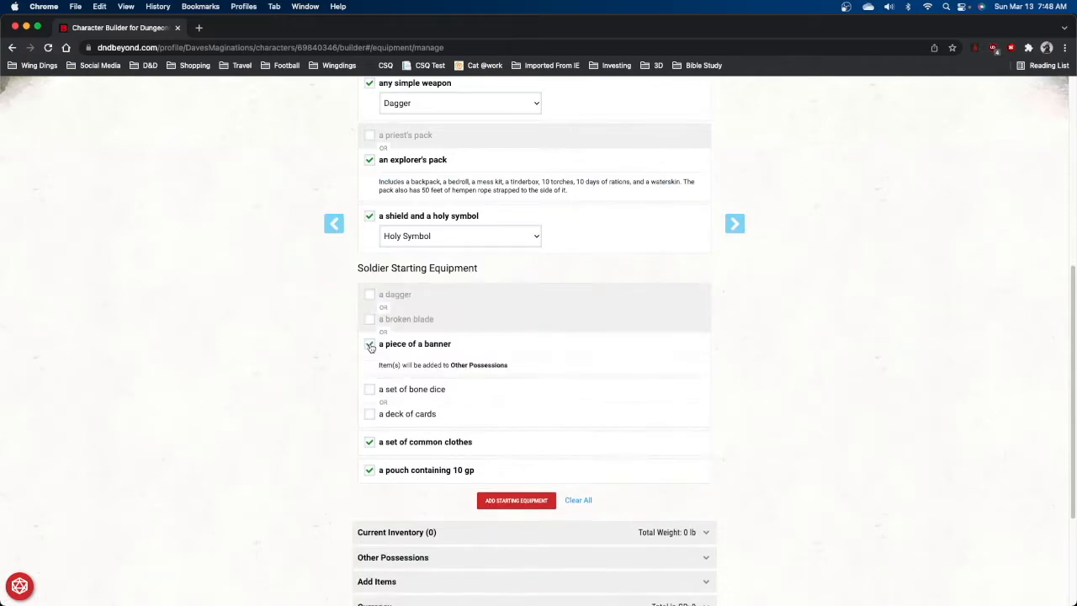
click(371, 390)
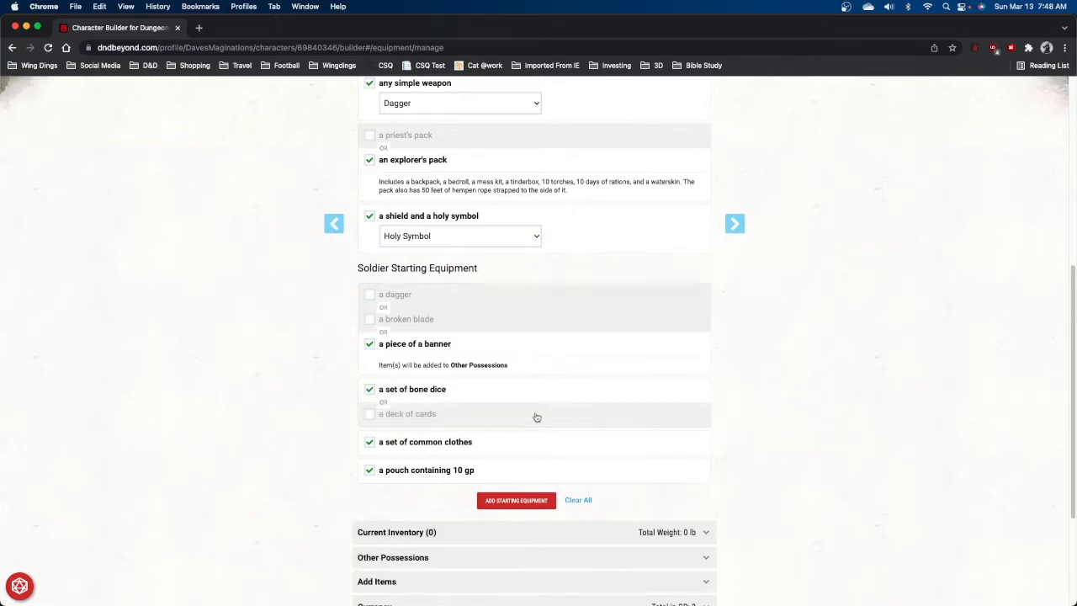
scroll(534, 416, down, 2)
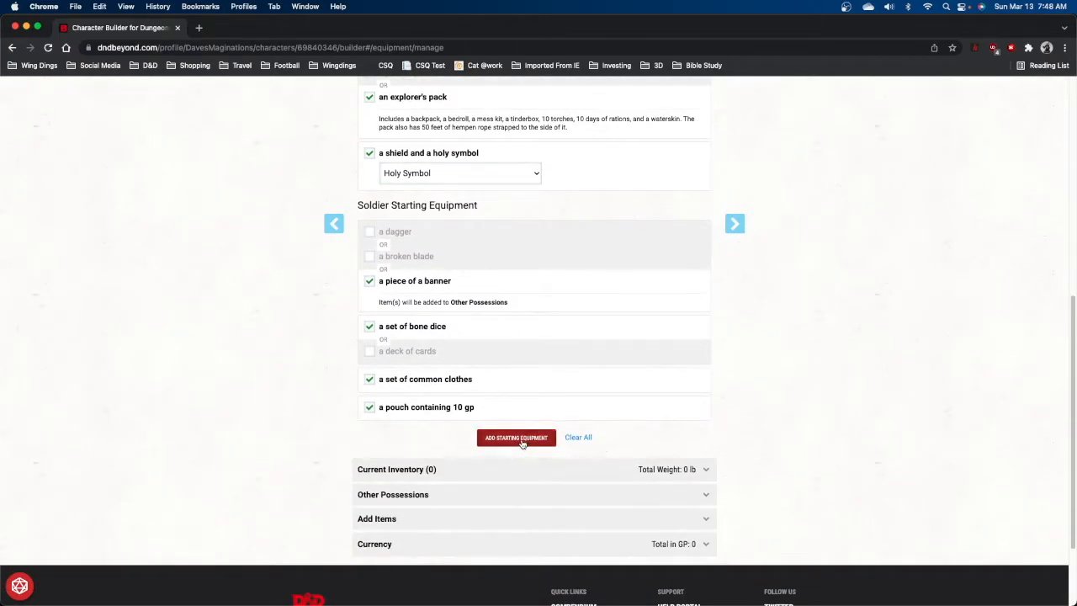
click(522, 439)
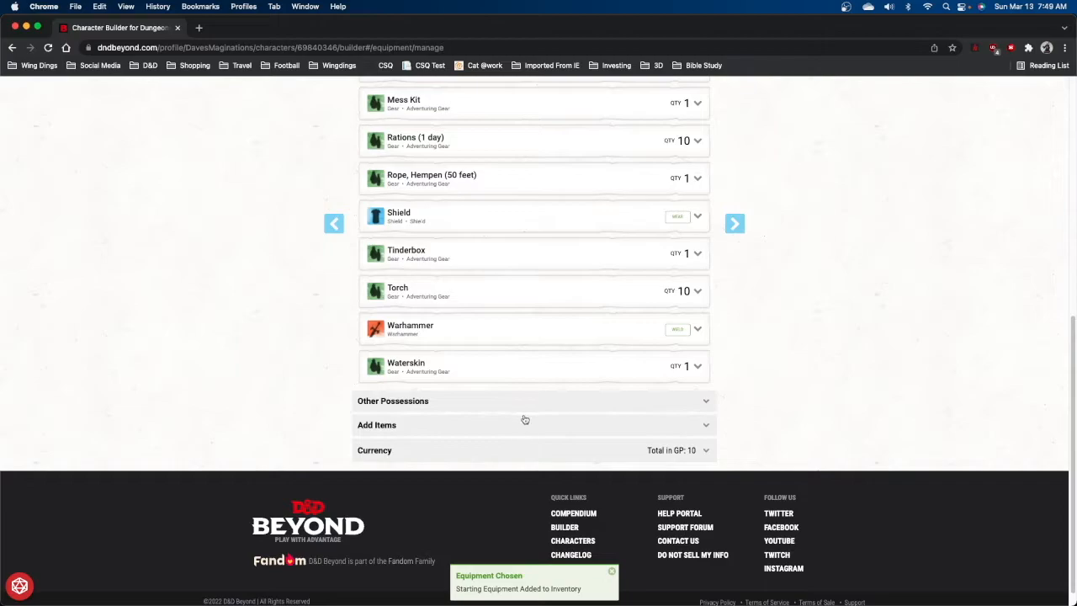
Continue to the final step, open the character sheet, and dismiss the Beyond 20 notice.
scroll(558, 416, up, 10)
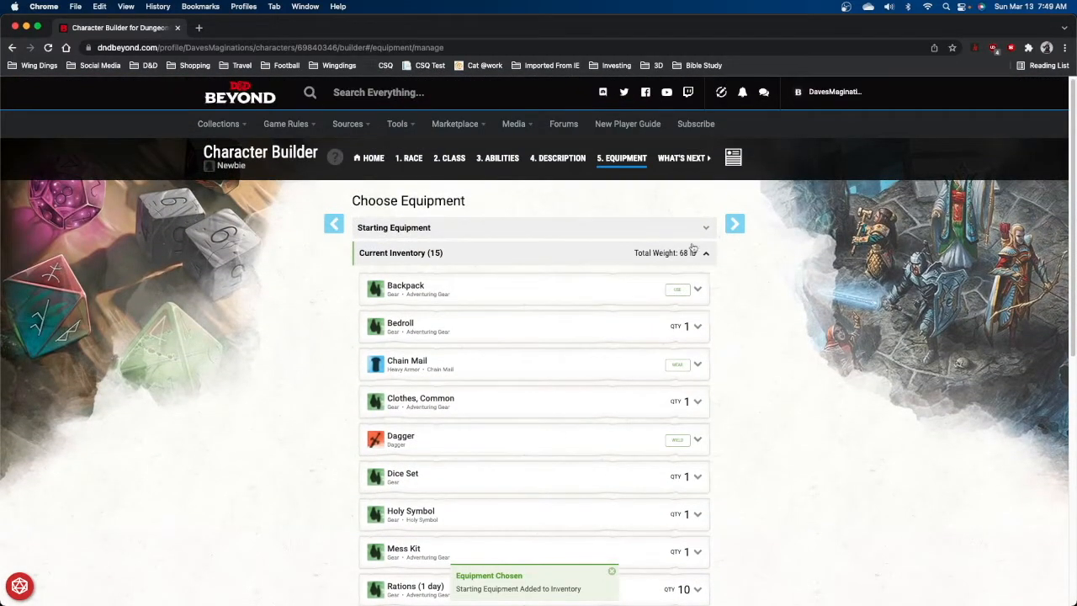
click(737, 225)
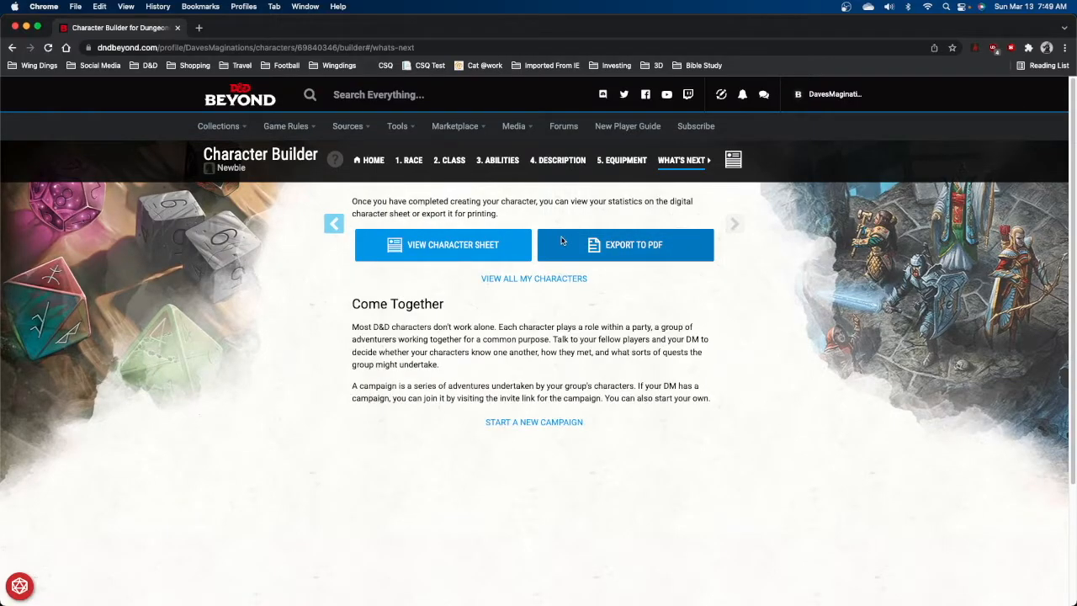
click(427, 245)
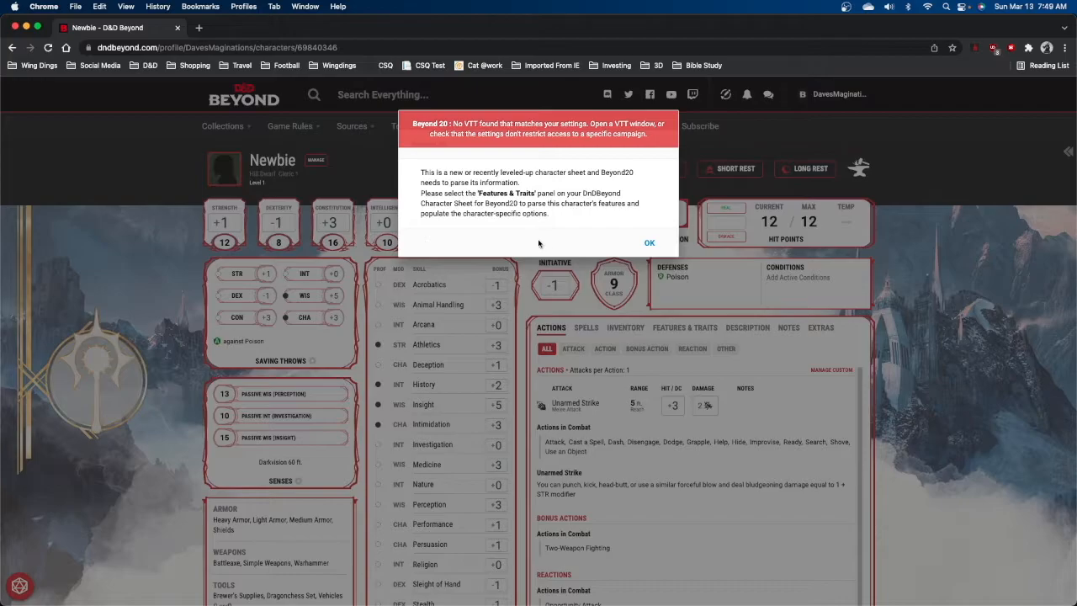
click(649, 244)
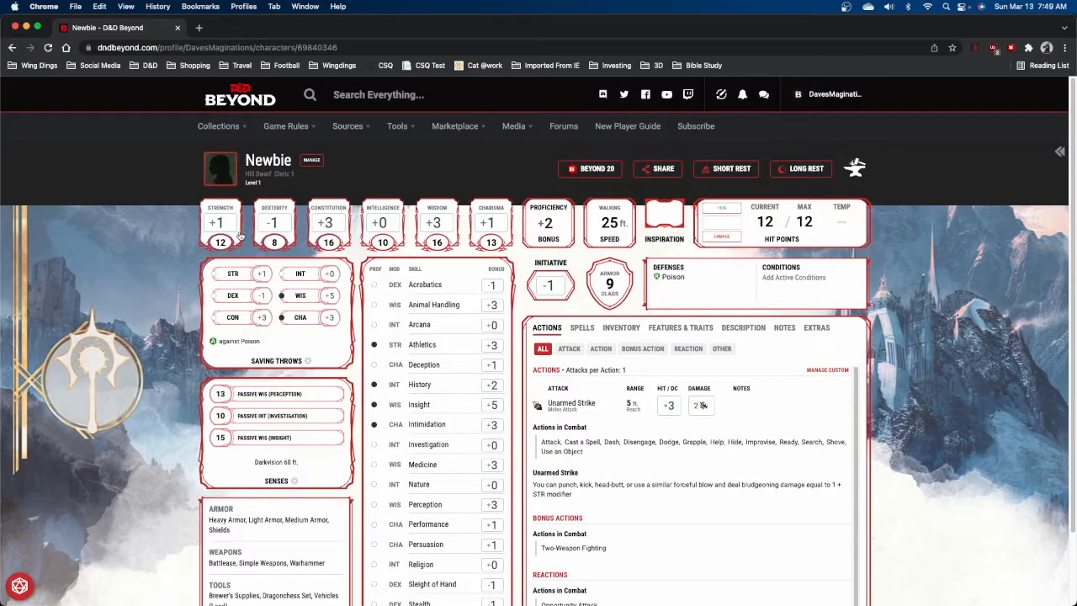
Open the character's spells filtered to 1st level and open the spell management panel.
scroll(968, 269, down, 1)
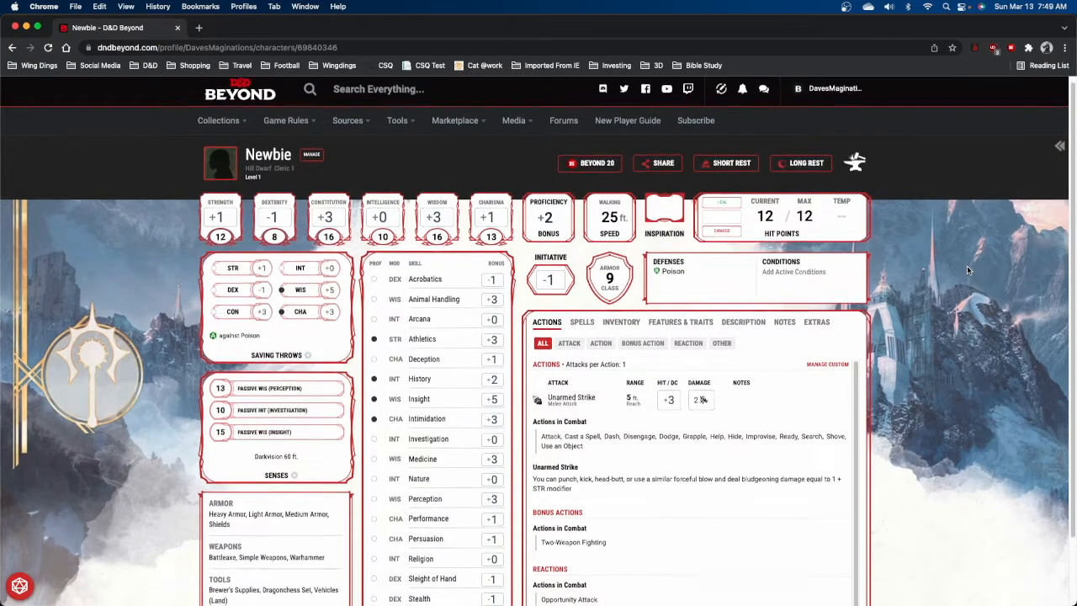
scroll(967, 269, down, 2)
scroll(968, 269, down, 3)
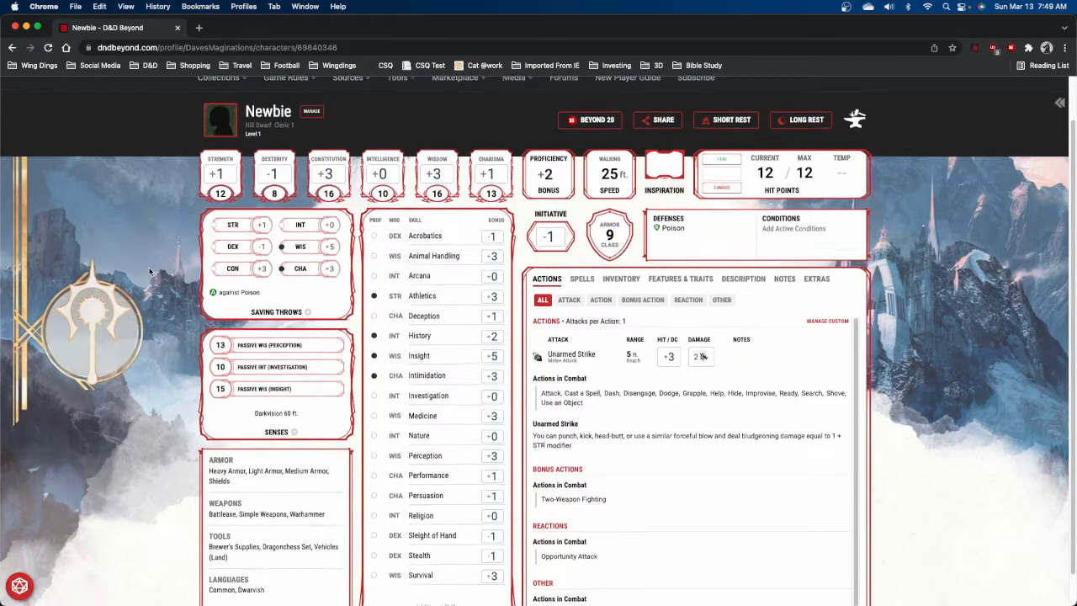
scroll(150, 271, down, 1)
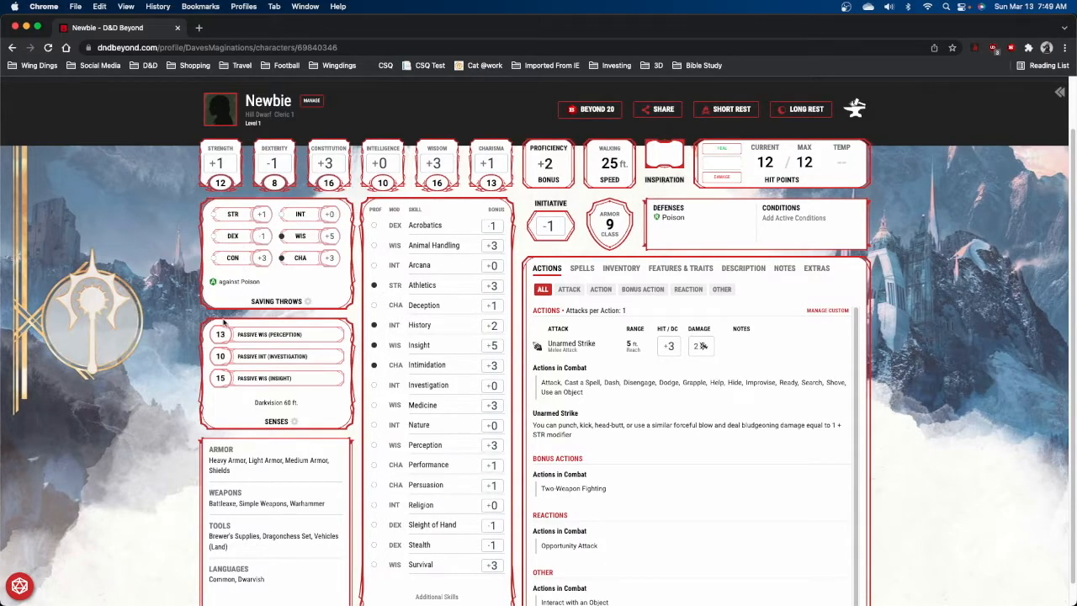
scroll(213, 353, down, 1)
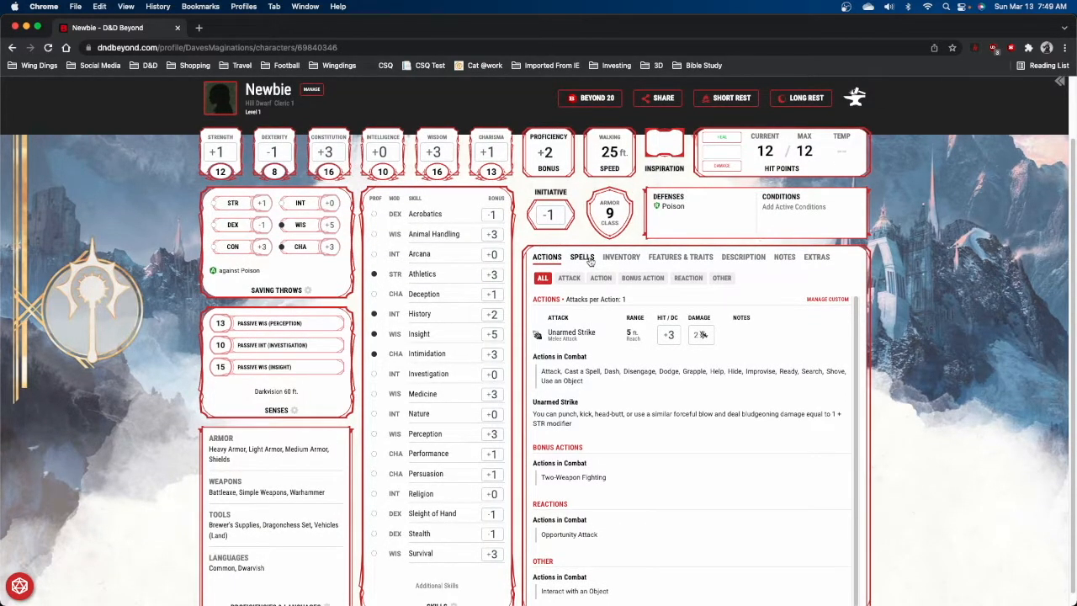
click(583, 258)
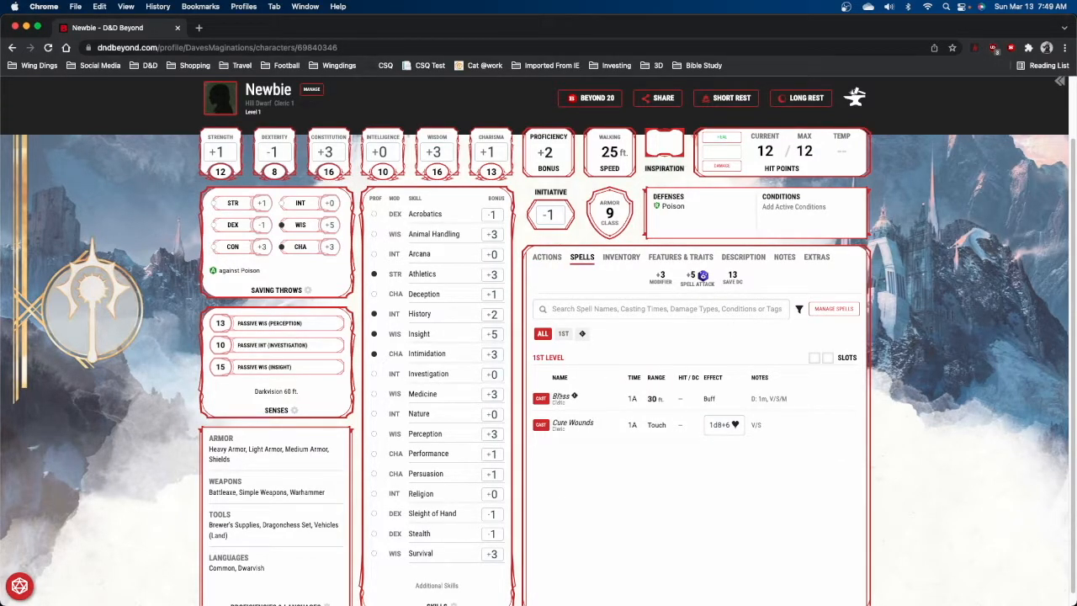
click(570, 334)
scroll(570, 334, down, 1)
click(832, 308)
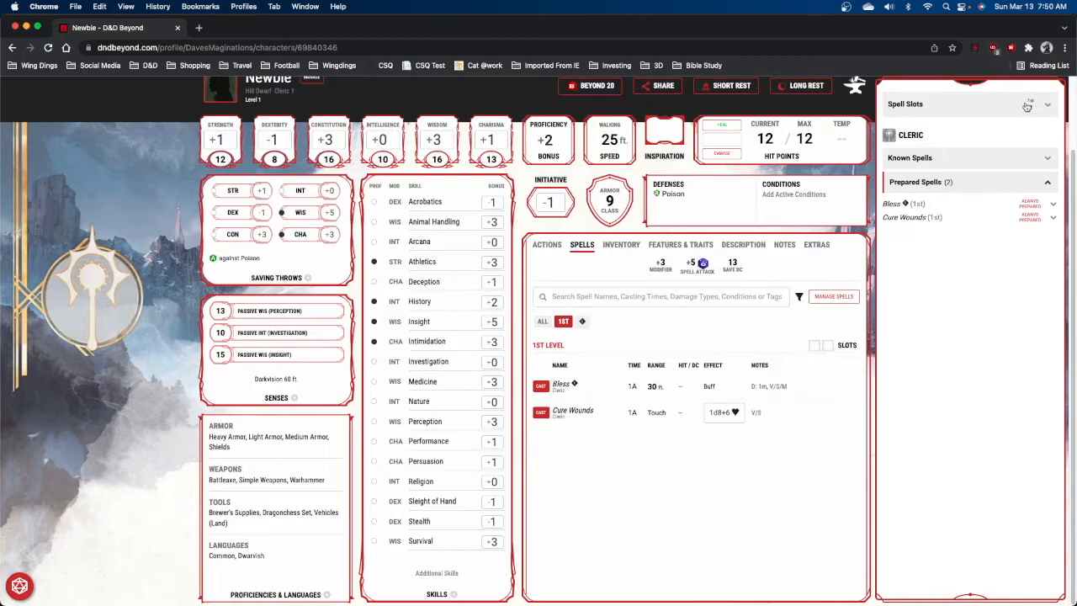
Expand the known spells list and learn the Light cantrip.
click(1049, 186)
click(1049, 187)
scroll(1045, 192, up, 3)
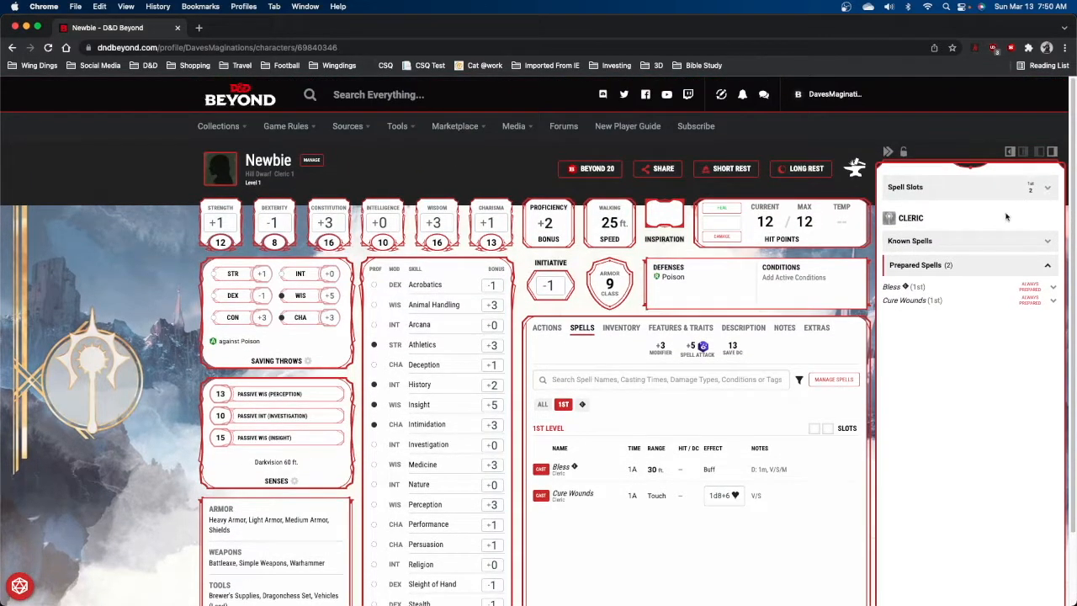
click(974, 244)
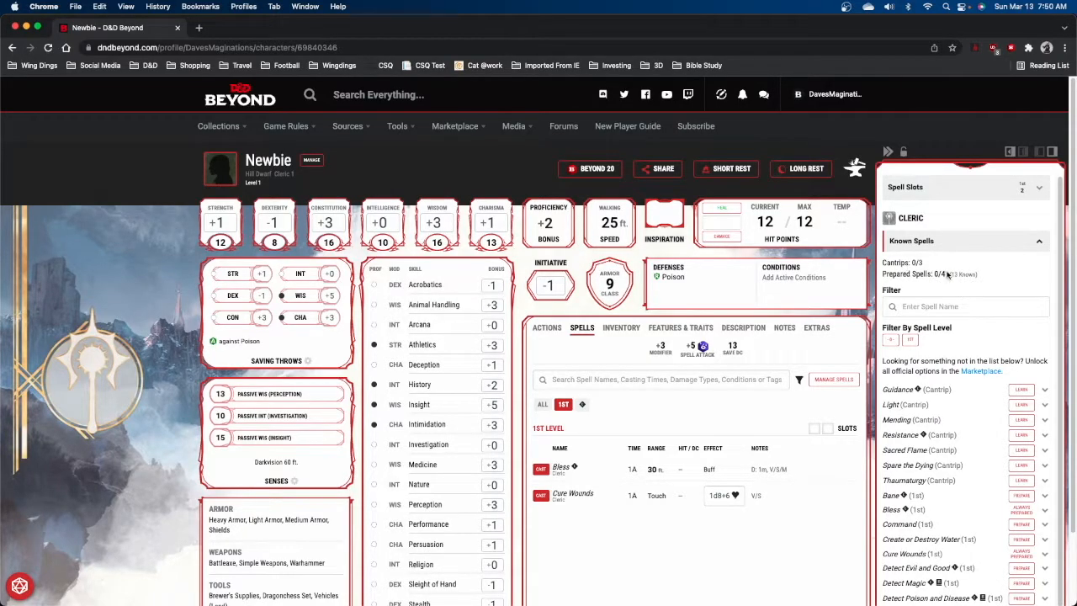
scroll(947, 275, down, 5)
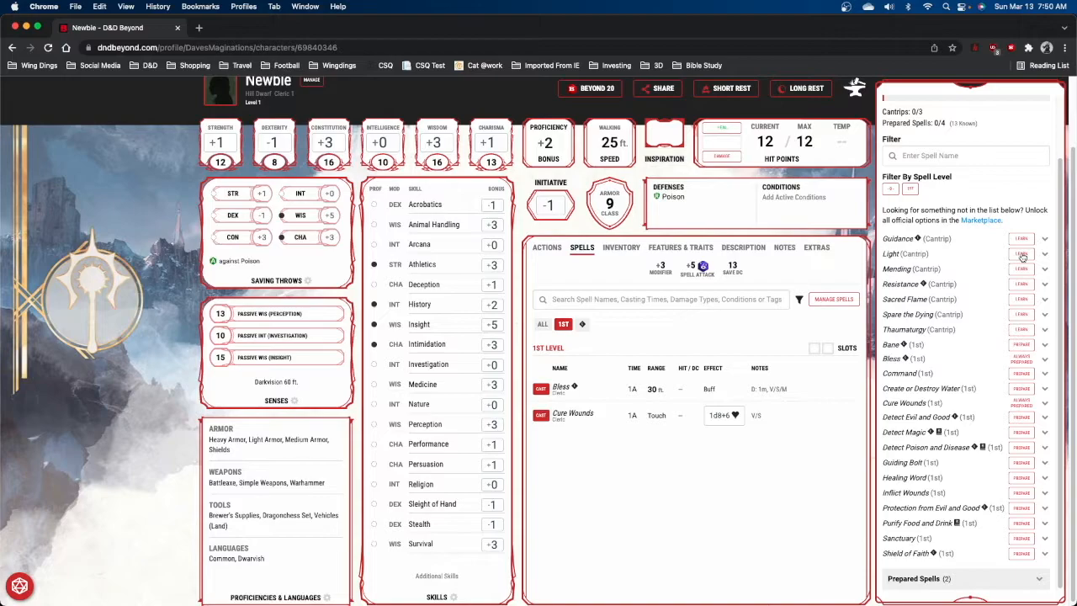
click(1022, 255)
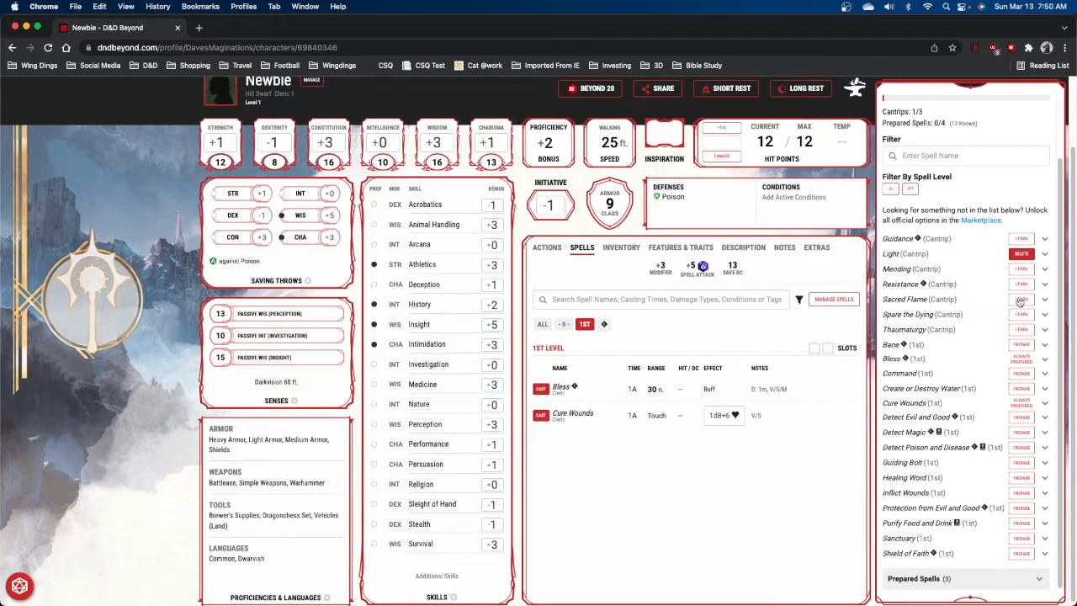
Review and learn the Sacred Flame and Guidance cantrips.
click(899, 301)
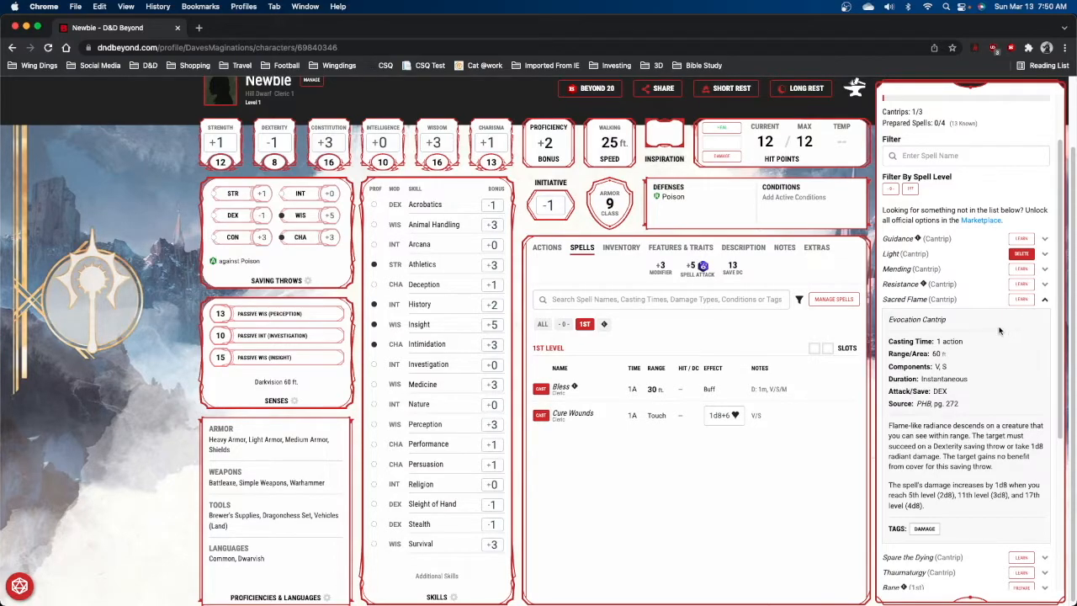
click(1021, 299)
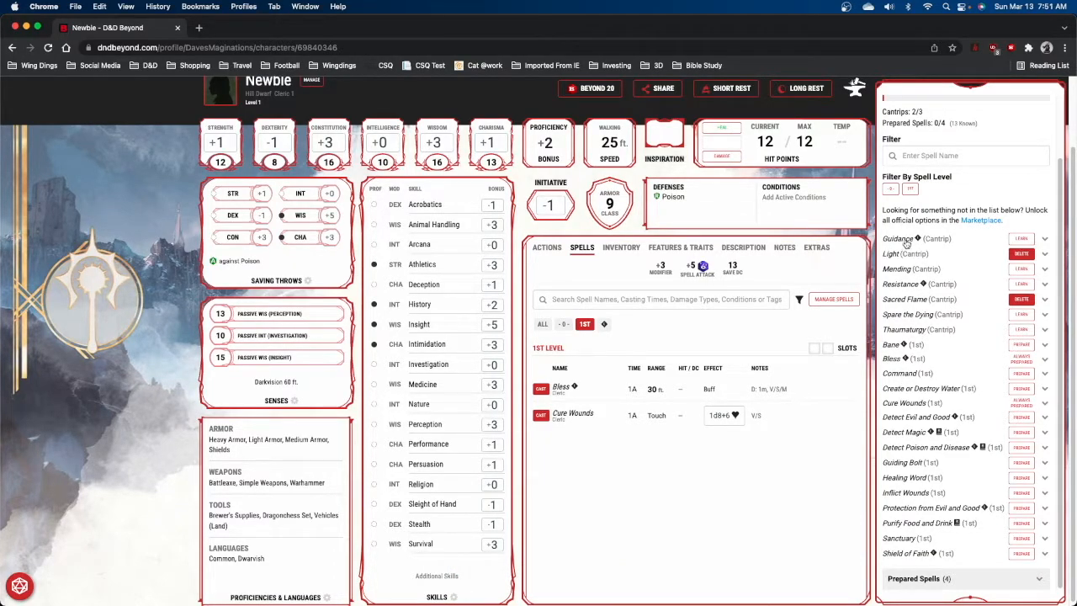
click(901, 239)
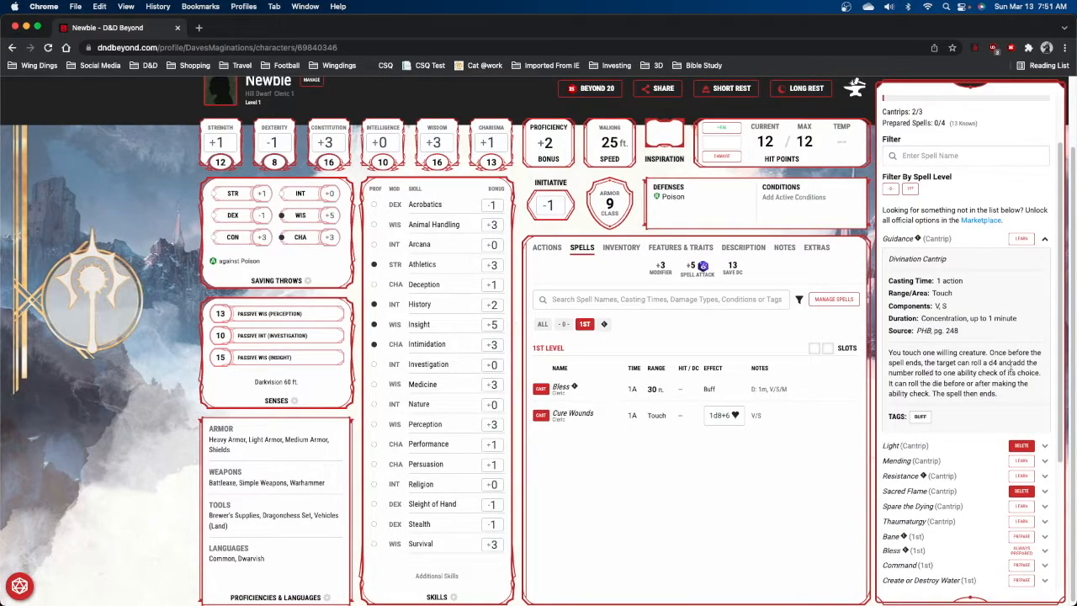
click(899, 242)
click(1024, 239)
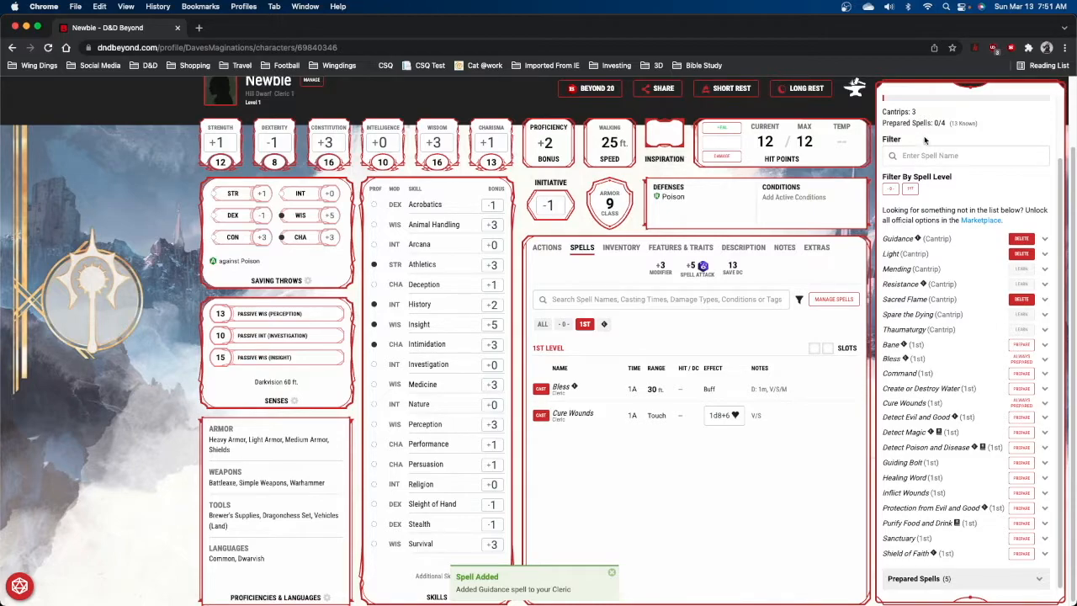
Expand Shield of Faith and prepare it as a 1st-level spell.
click(909, 553)
scroll(921, 525, down, 5)
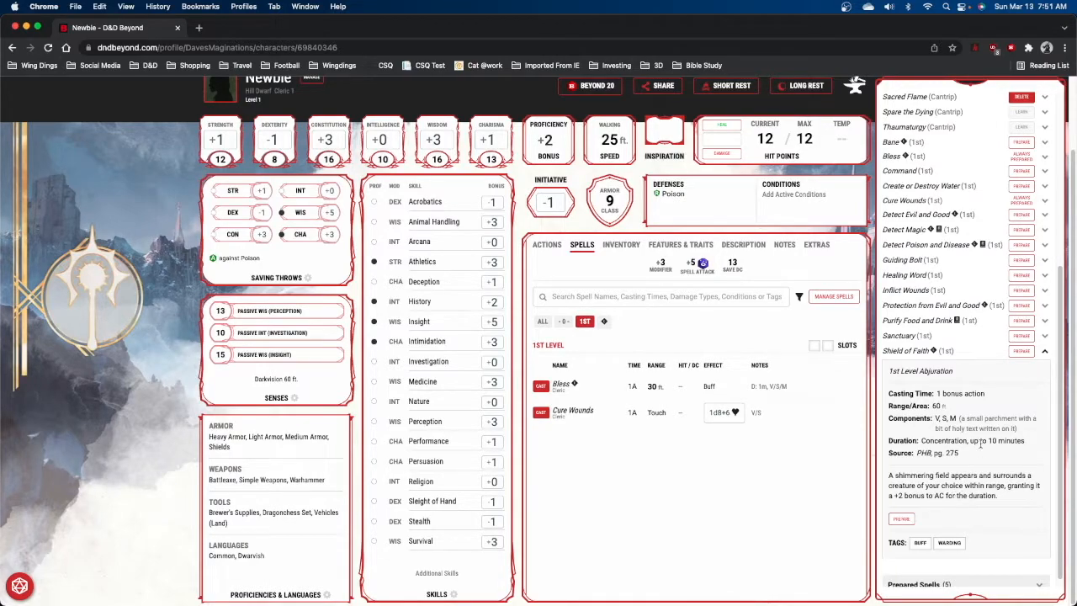
click(1017, 351)
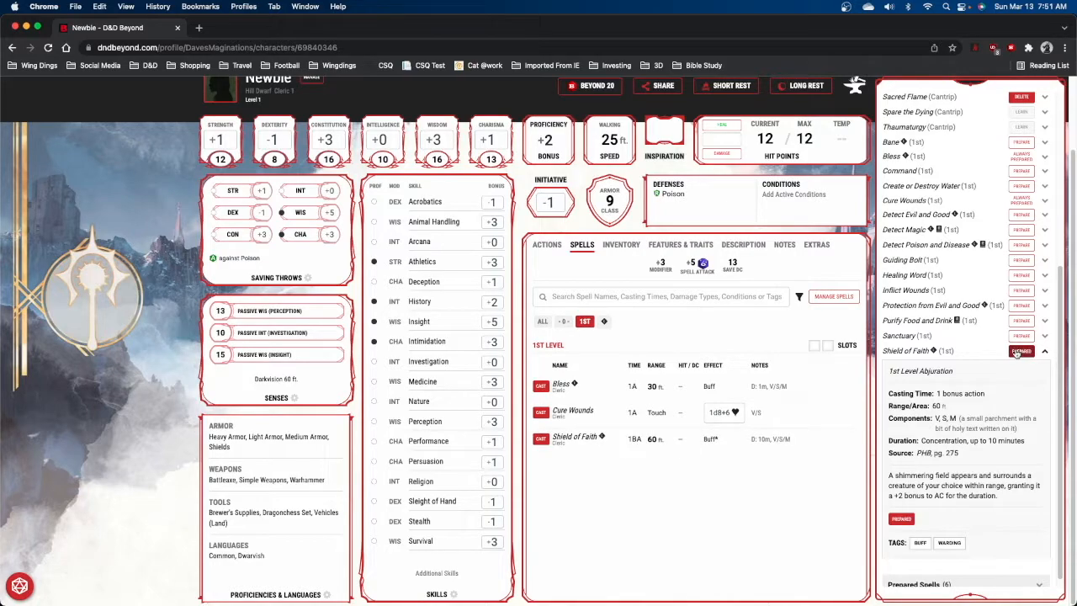
Expand the Guiding Bolt spell, read its description, and prepare it.
scroll(909, 286, up, 1)
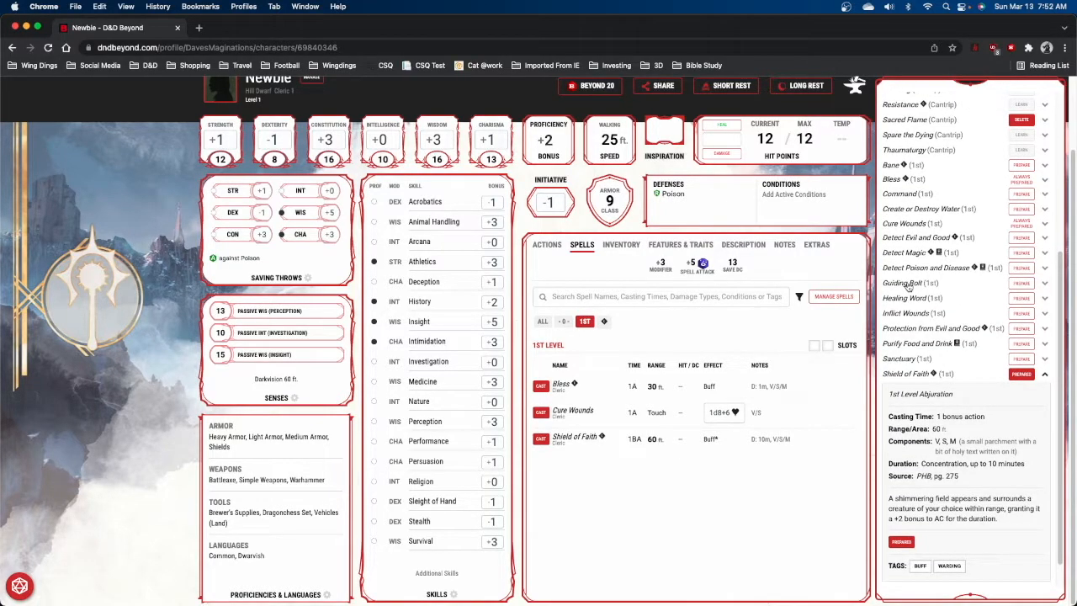
click(909, 284)
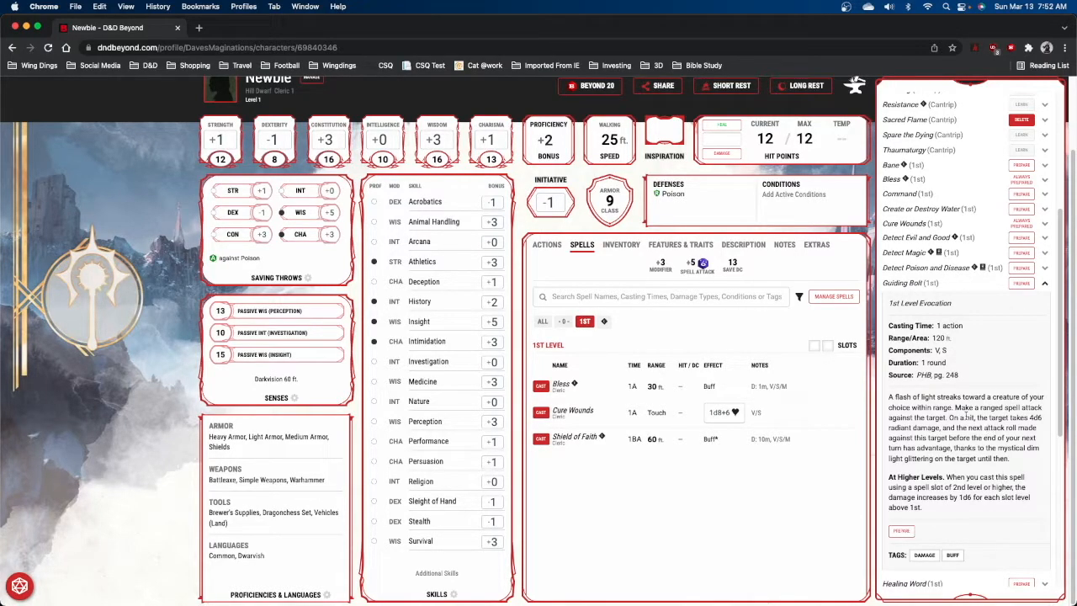
drag(951, 417, 1040, 429)
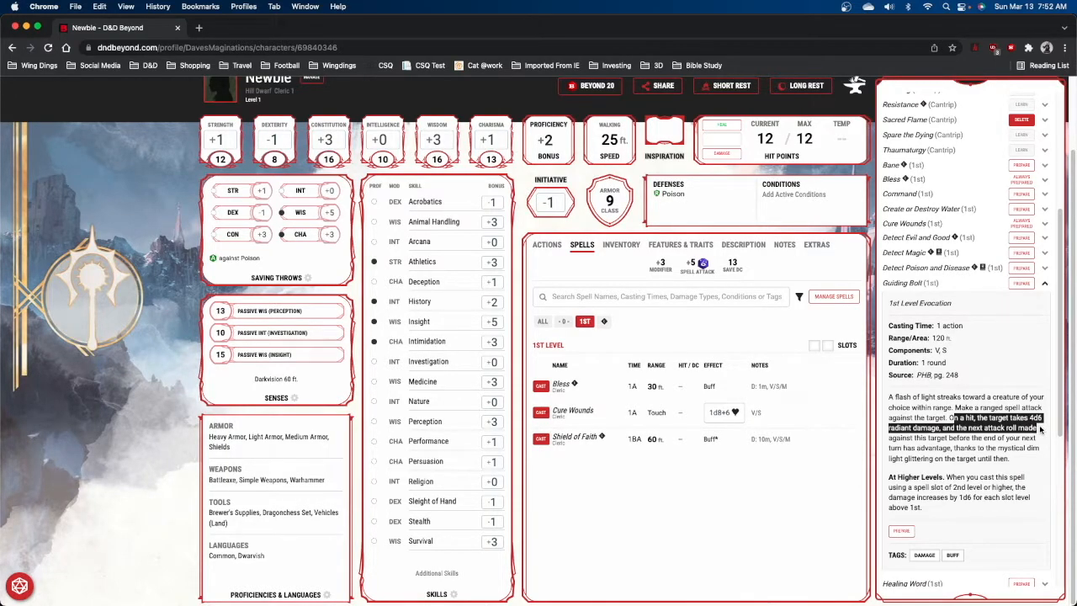
click(980, 300)
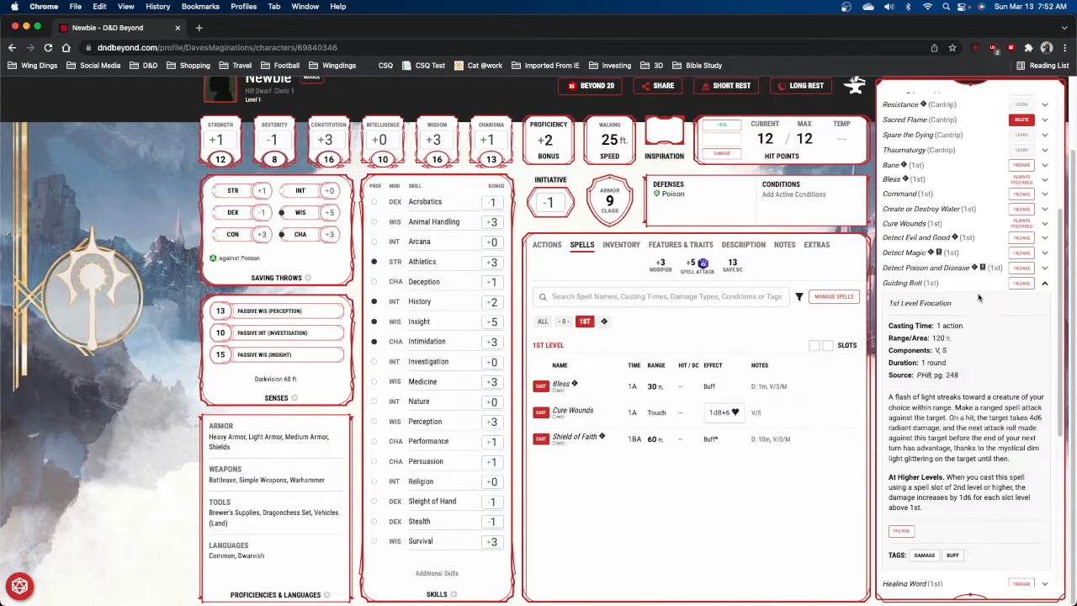
click(1022, 284)
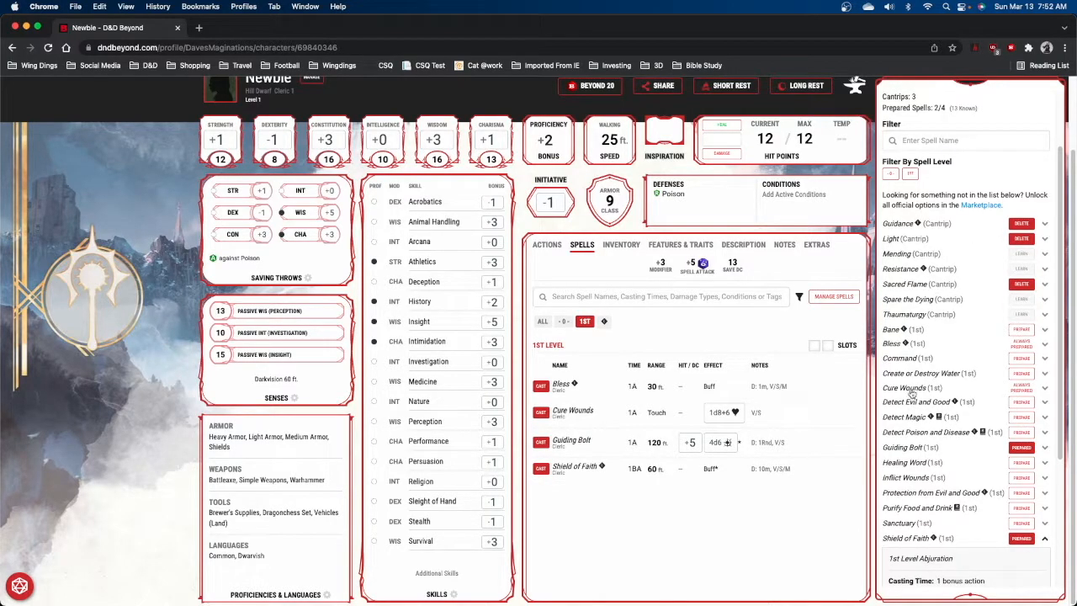
Prepare the Command and Inflict Wounds 1st-level spells and close the spell management panel.
click(1022, 358)
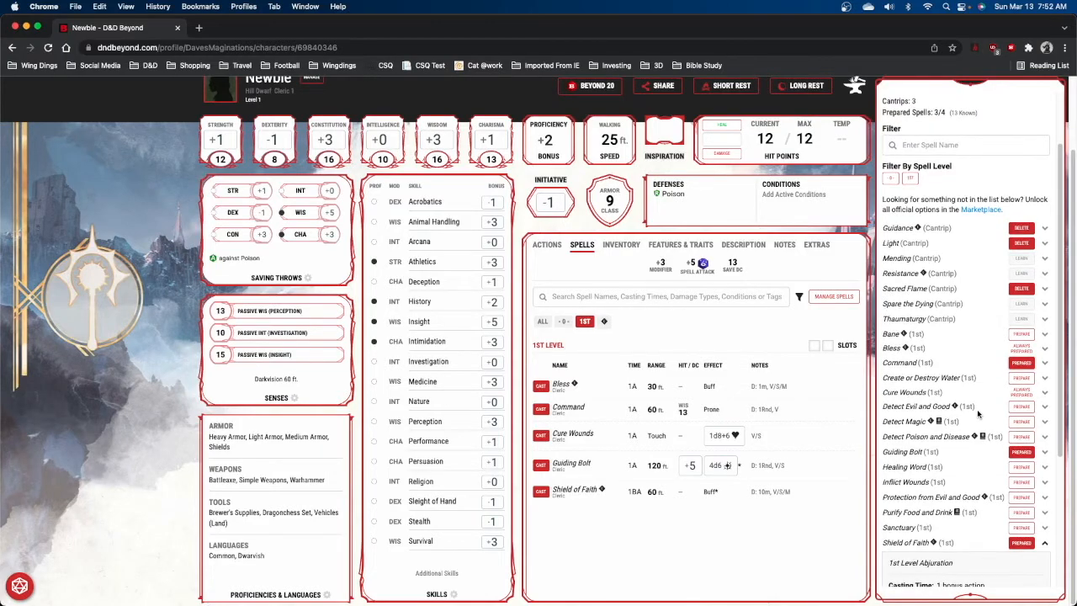
click(919, 485)
scroll(920, 472, down, 5)
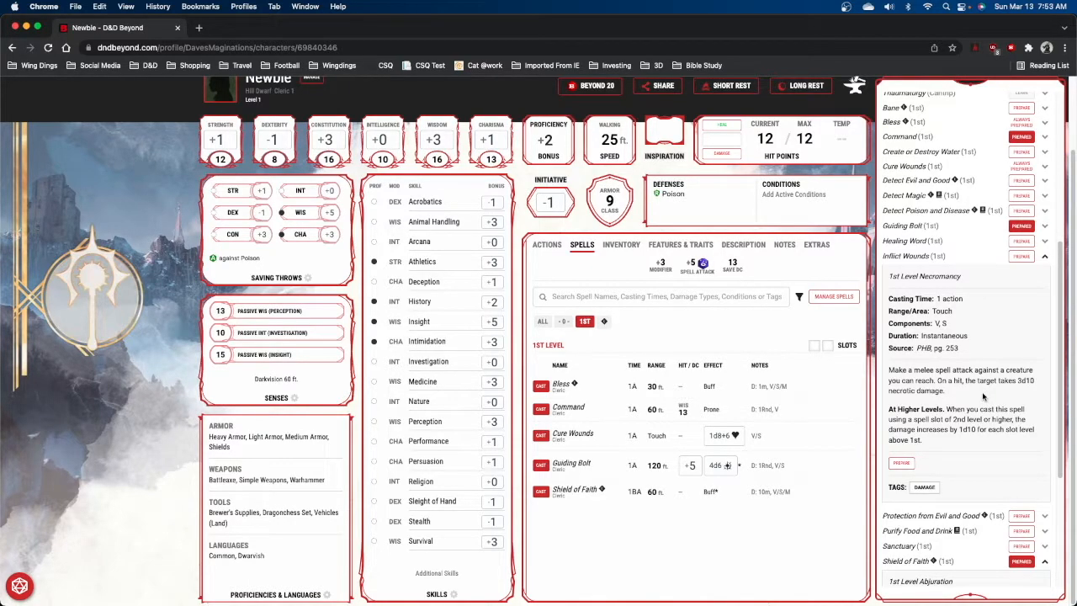
scroll(911, 267, up, 2)
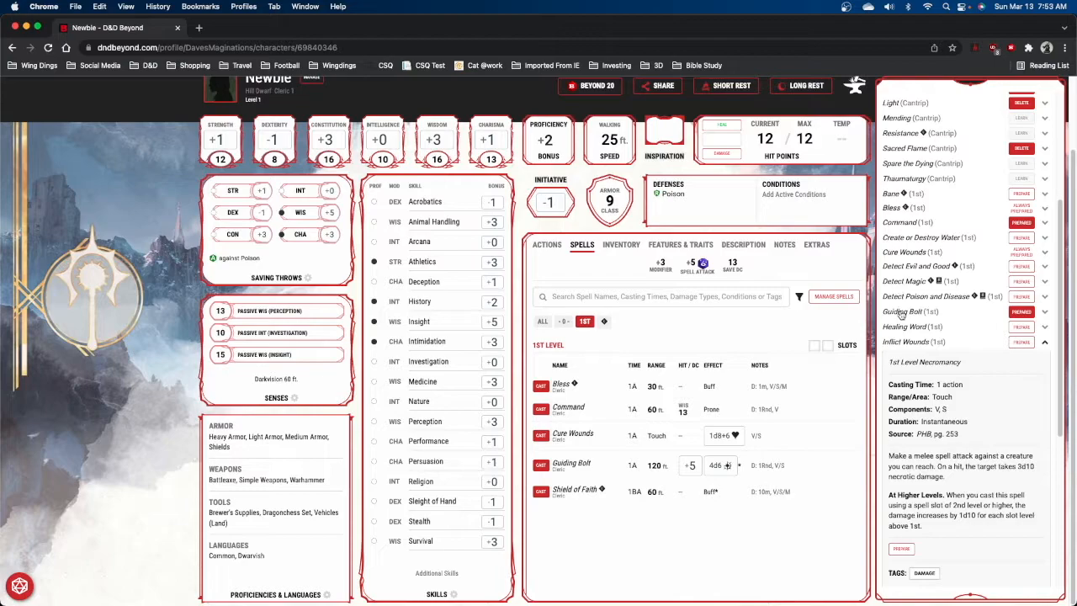
scroll(934, 327, up, 1)
click(1022, 326)
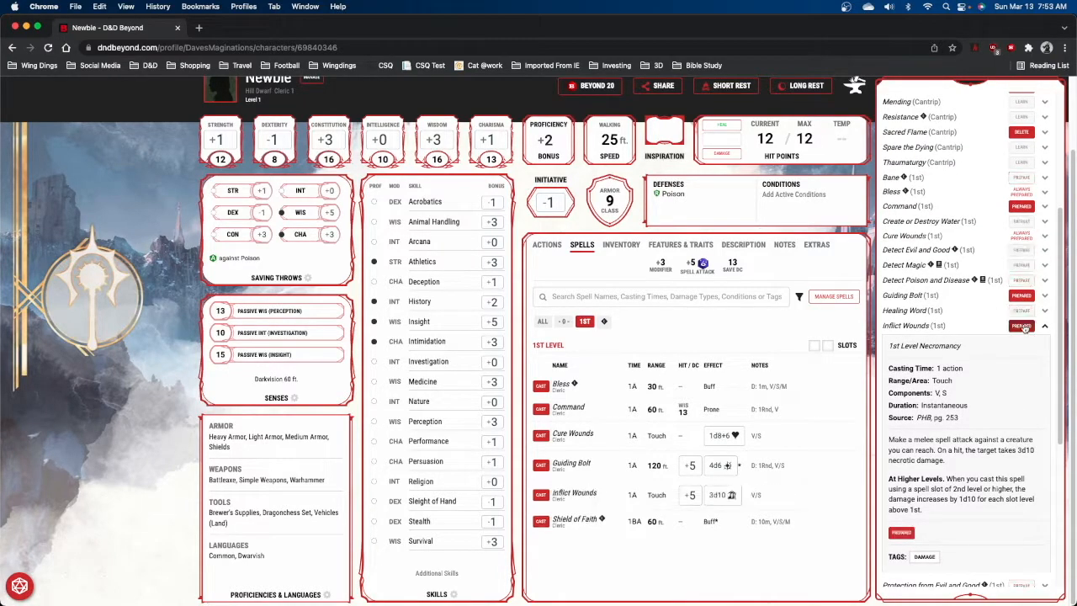
click(872, 175)
Review the character's attacks in Actions and the prepared spells list.
scroll(948, 218, up, 1)
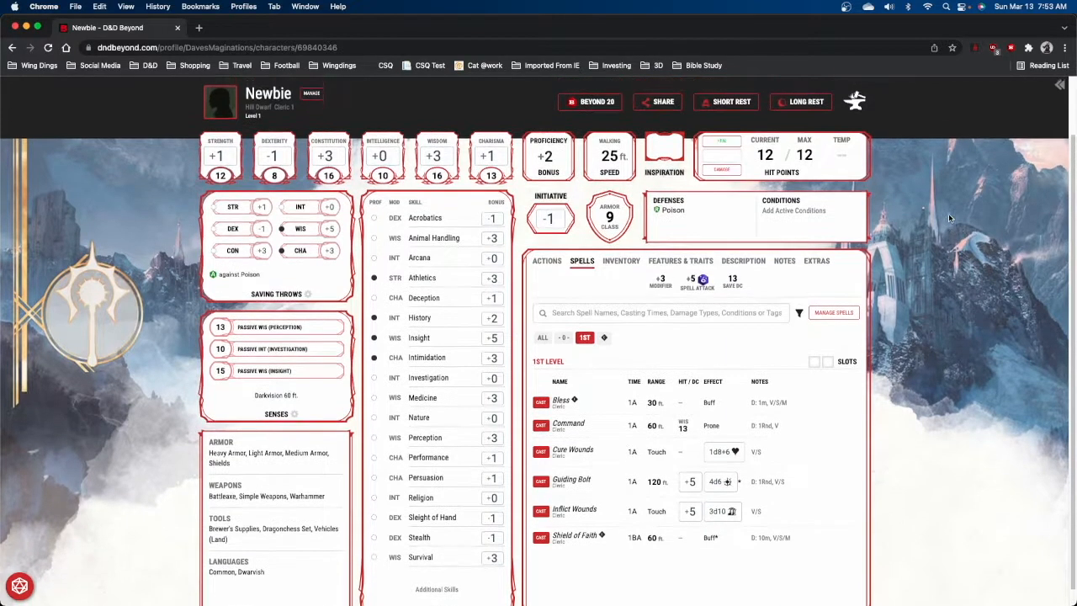
scroll(949, 218, down, 1)
scroll(949, 218, down, 1)
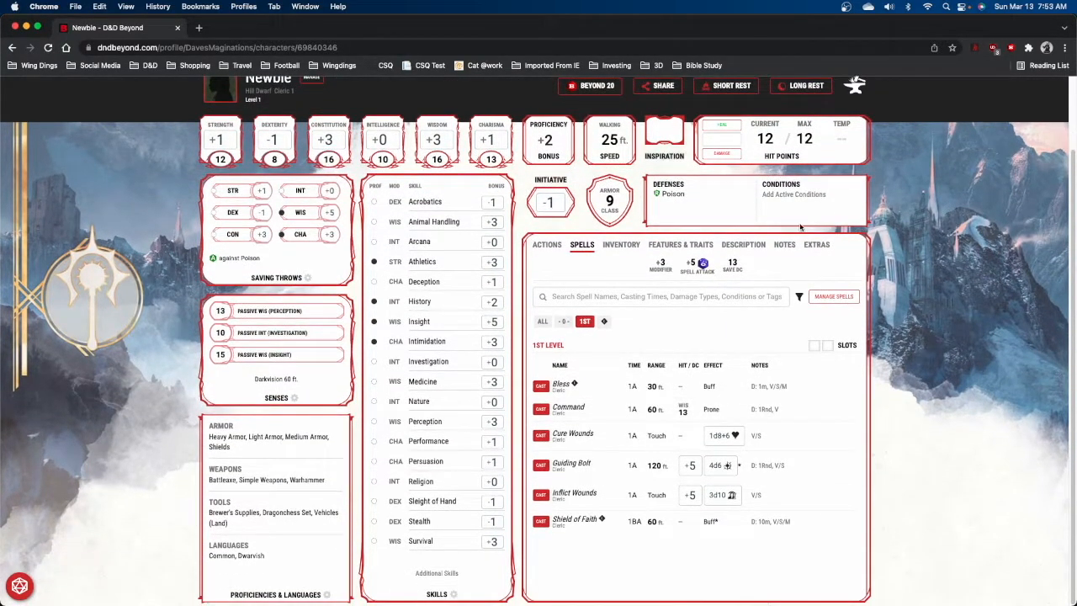
click(554, 251)
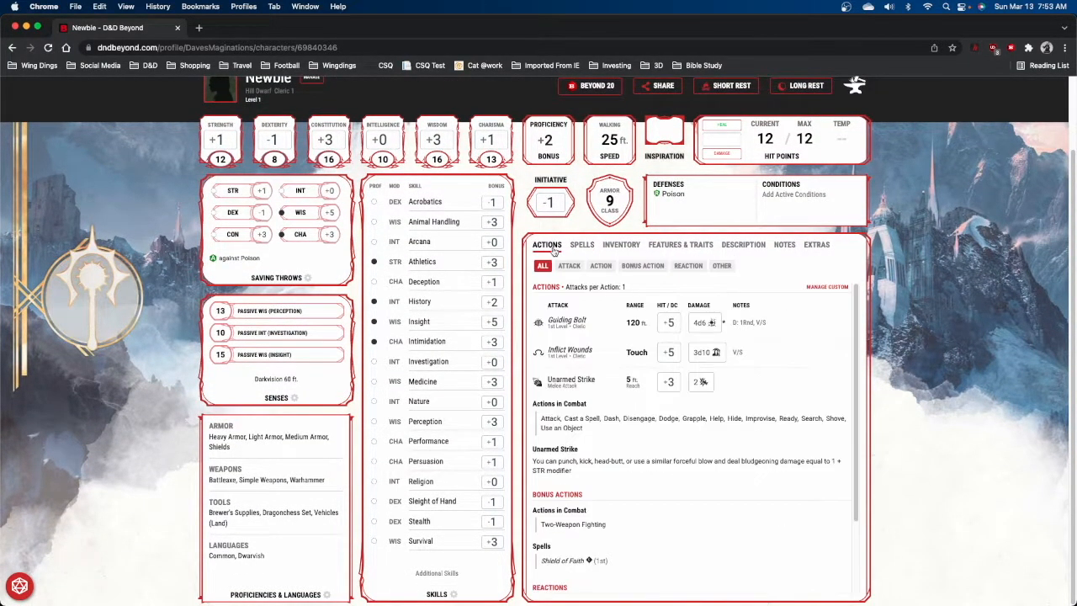
scroll(775, 301, down, 1)
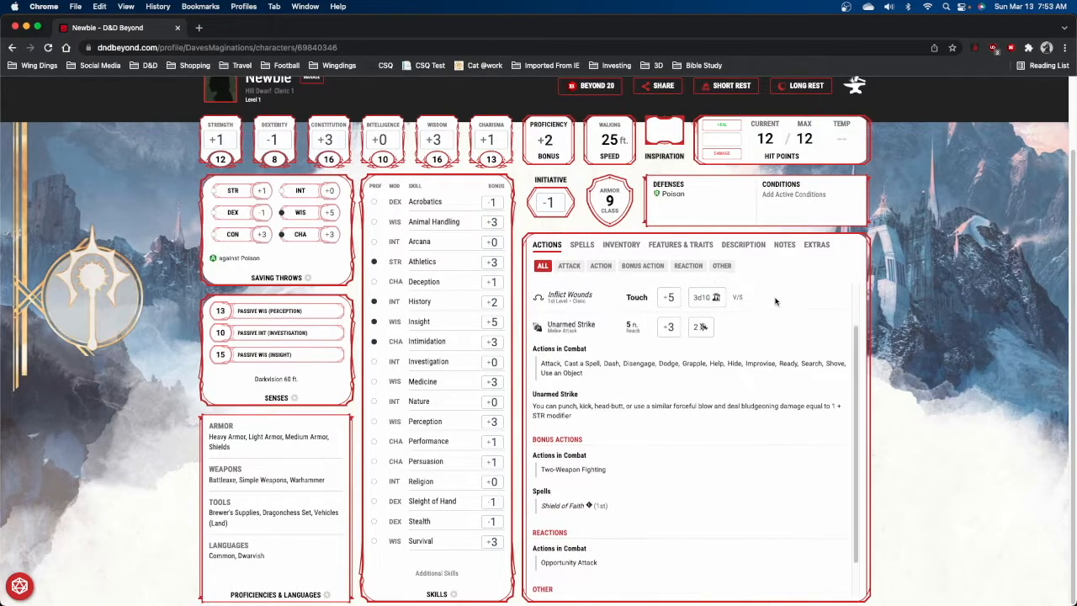
scroll(775, 301, up, 1)
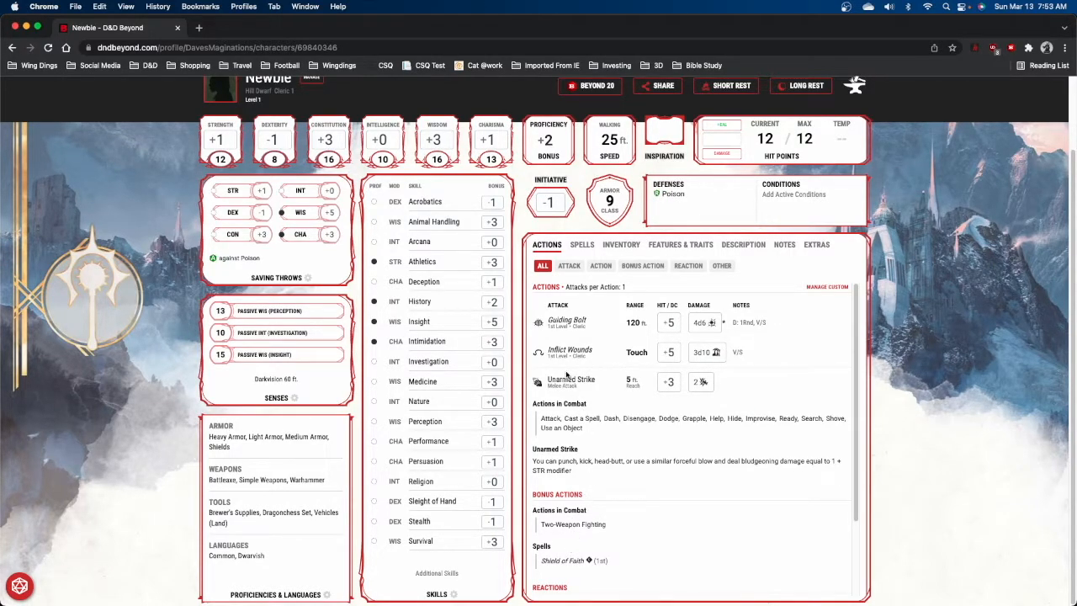
click(581, 245)
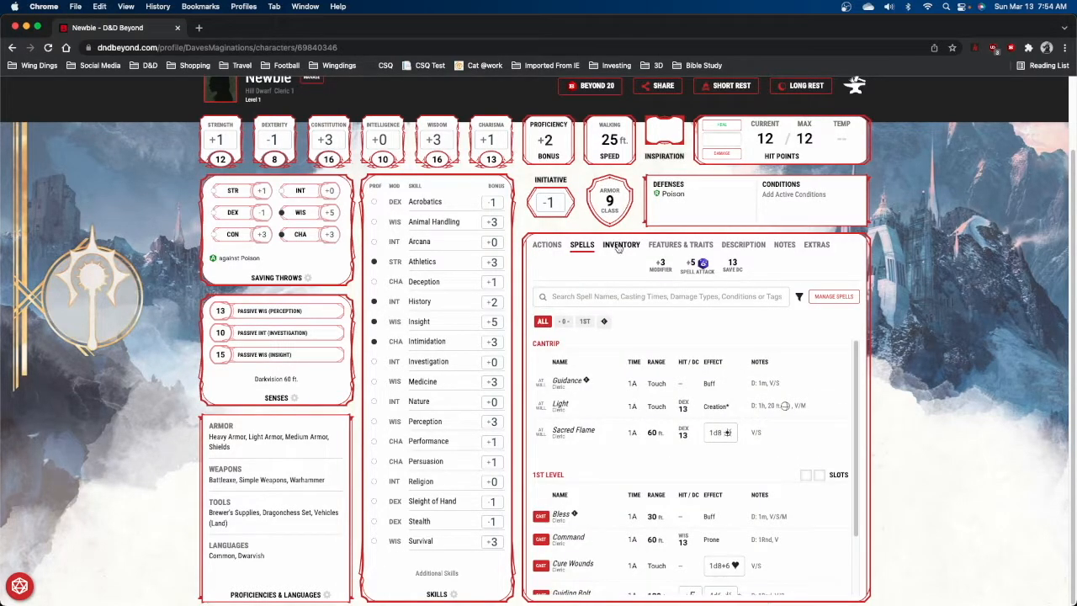
Equip the chain mail, dagger, shield and warhammer in the inventory and check the resulting attacks.
click(618, 246)
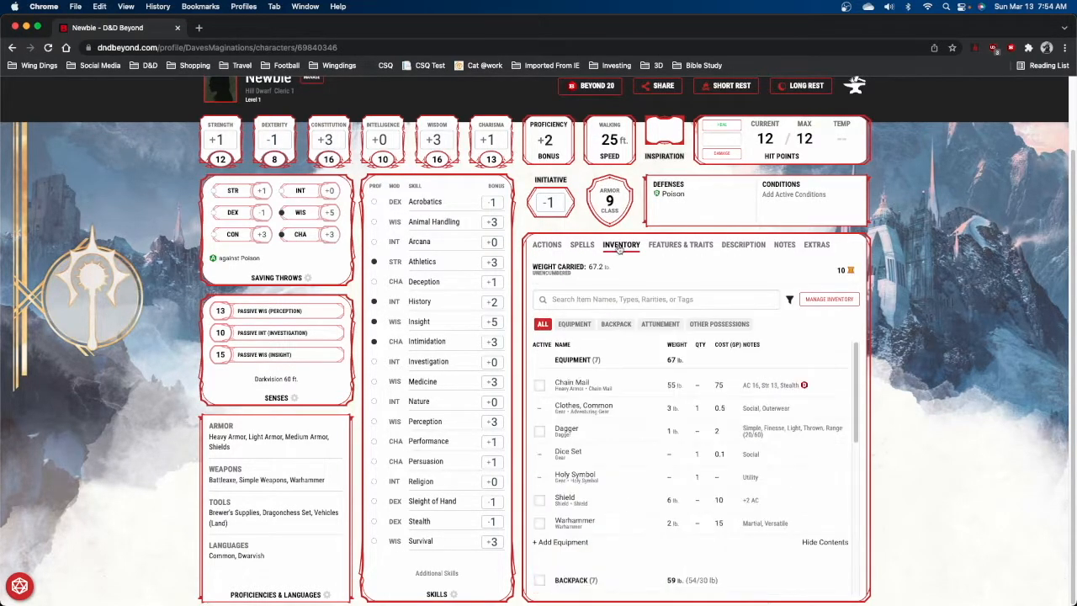
click(541, 385)
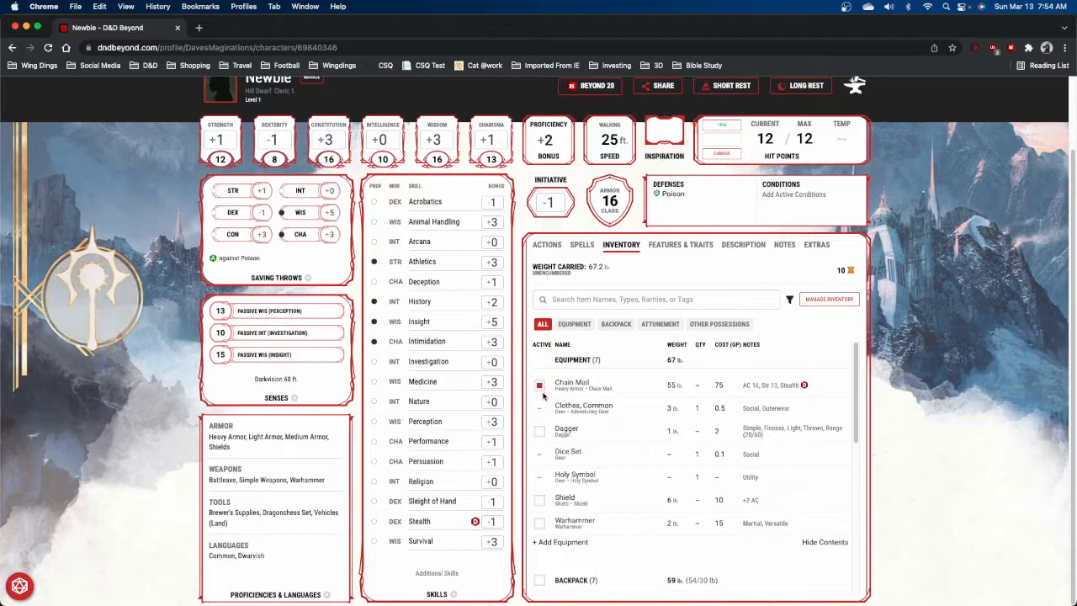
click(540, 434)
click(539, 501)
click(548, 245)
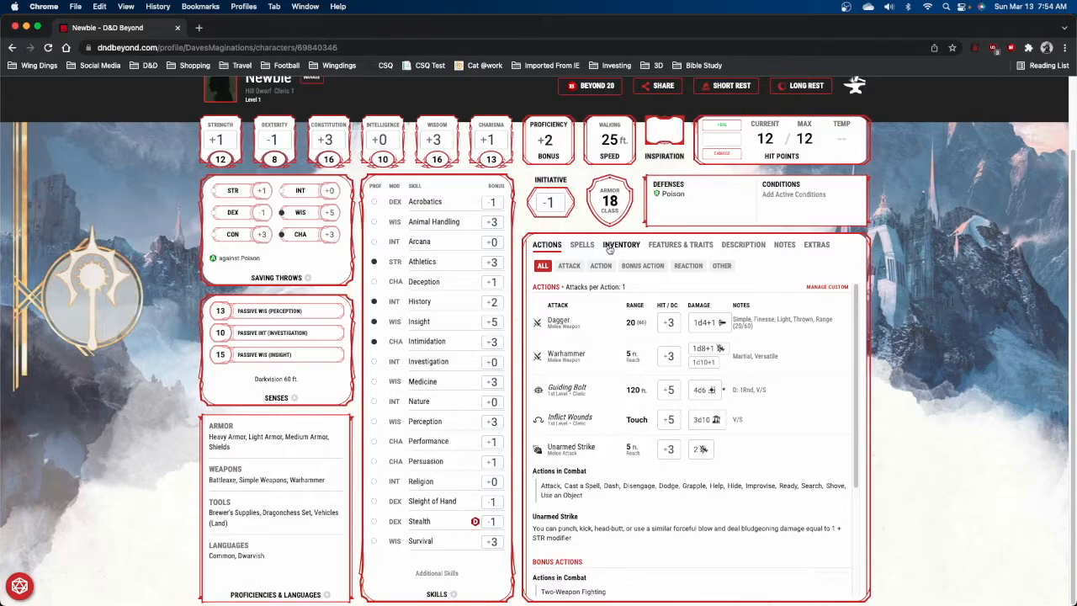
scroll(591, 250, up, 2)
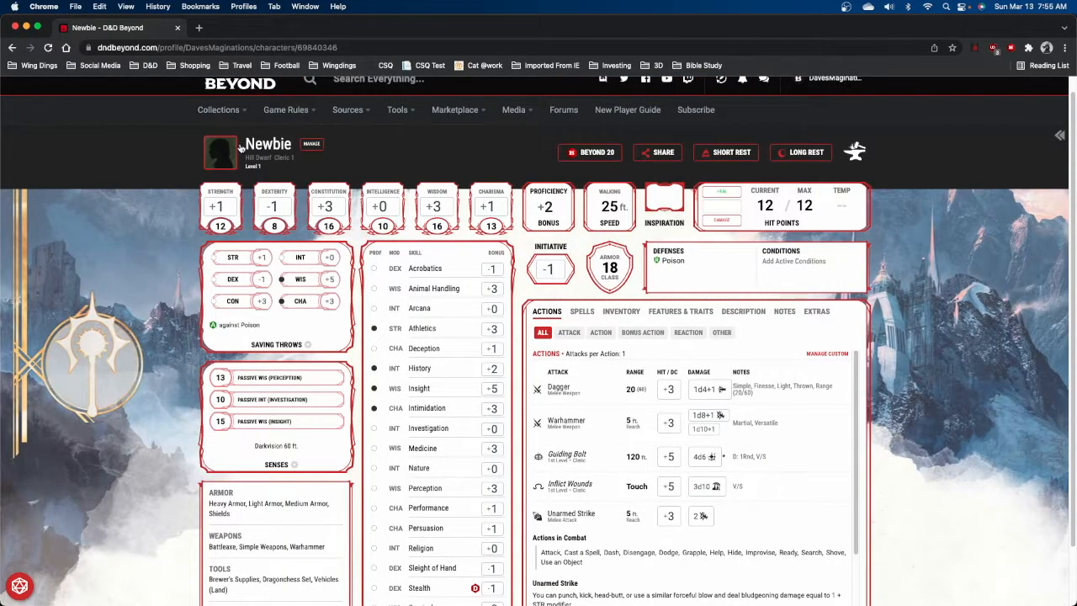
Open fantasynamegenerators.com in a new tab and go to the Dwarf name generator.
click(200, 28)
text(fantasynamegenerators.com)
key(Return)
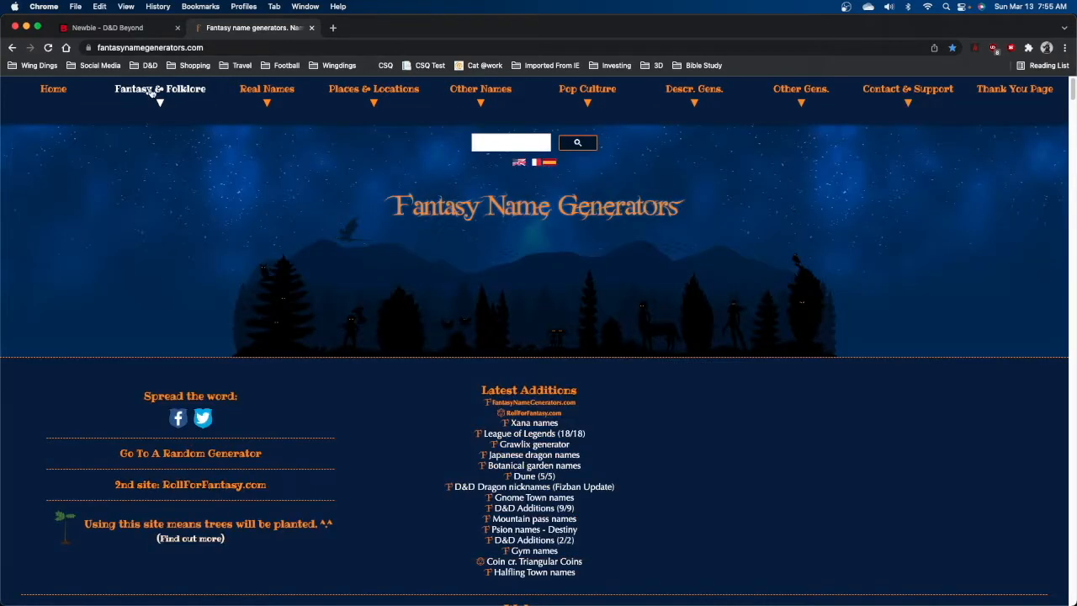
mouse_move(154, 95)
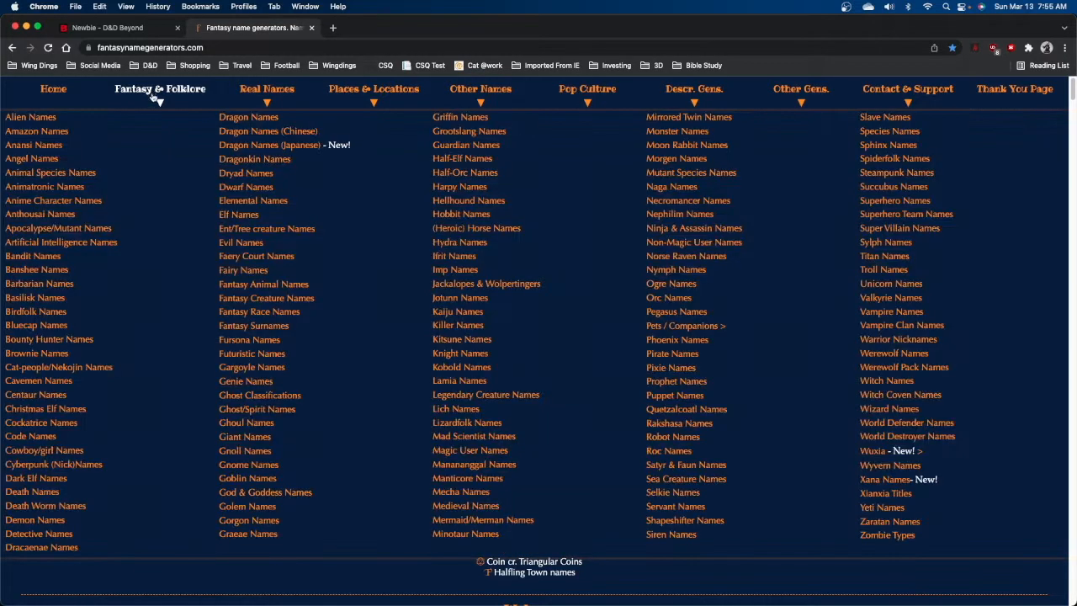
click(239, 188)
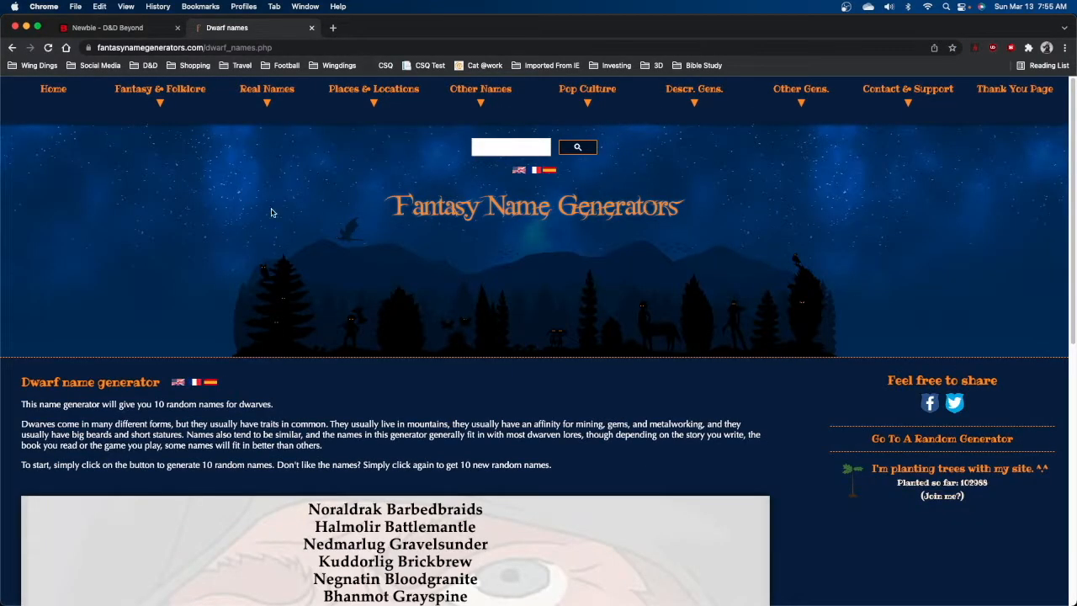
Copy the generated name Halmolir Battlemantle and rename the character with it.
scroll(520, 354, down, 3)
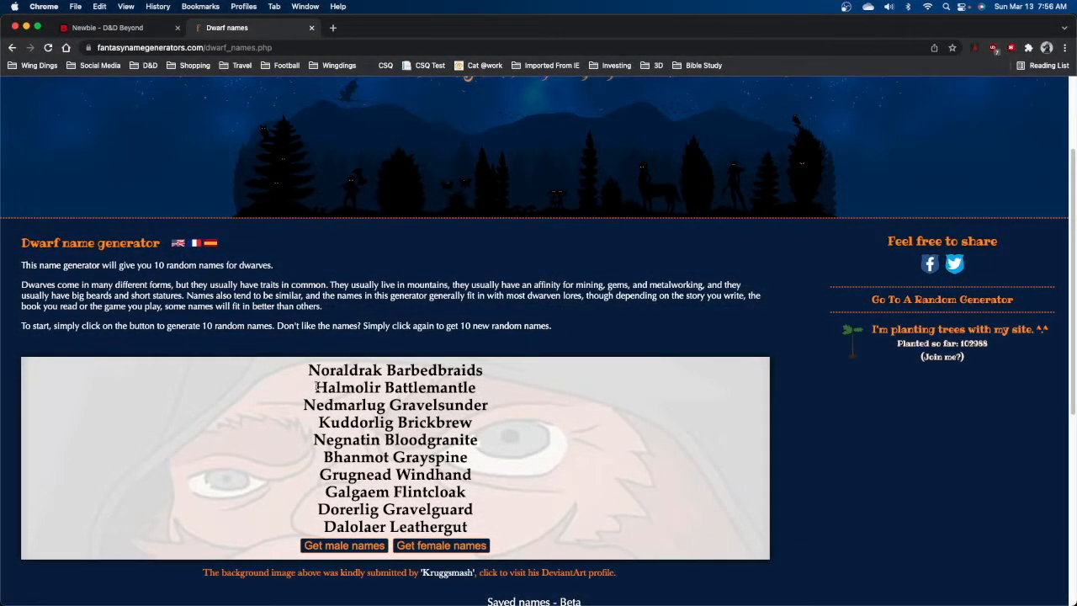
drag(316, 386, 483, 388)
key(super+c)
key(ctrl+shift+Tab)
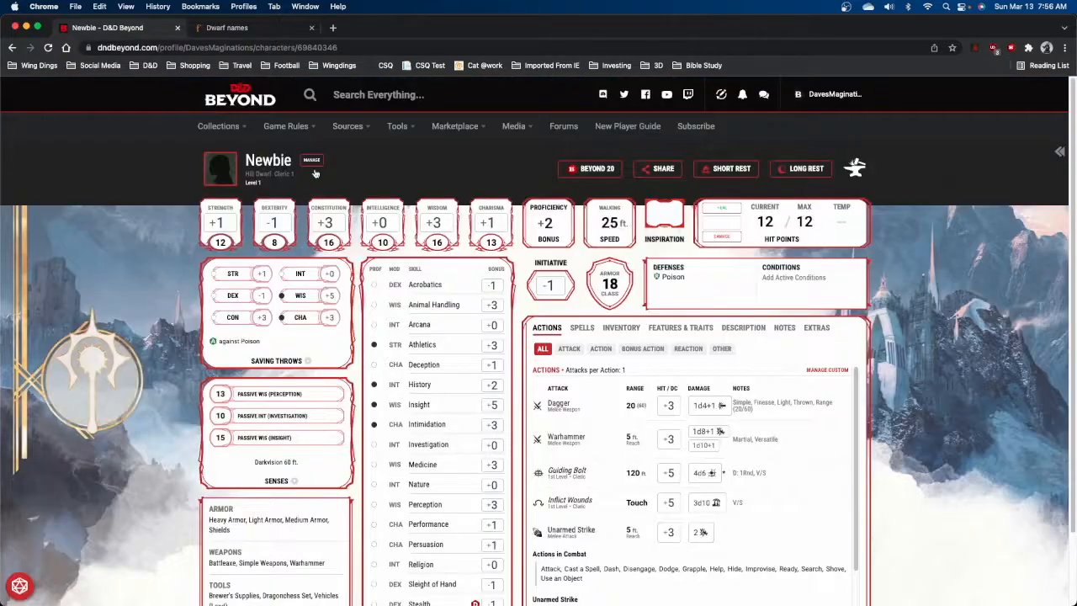
click(268, 162)
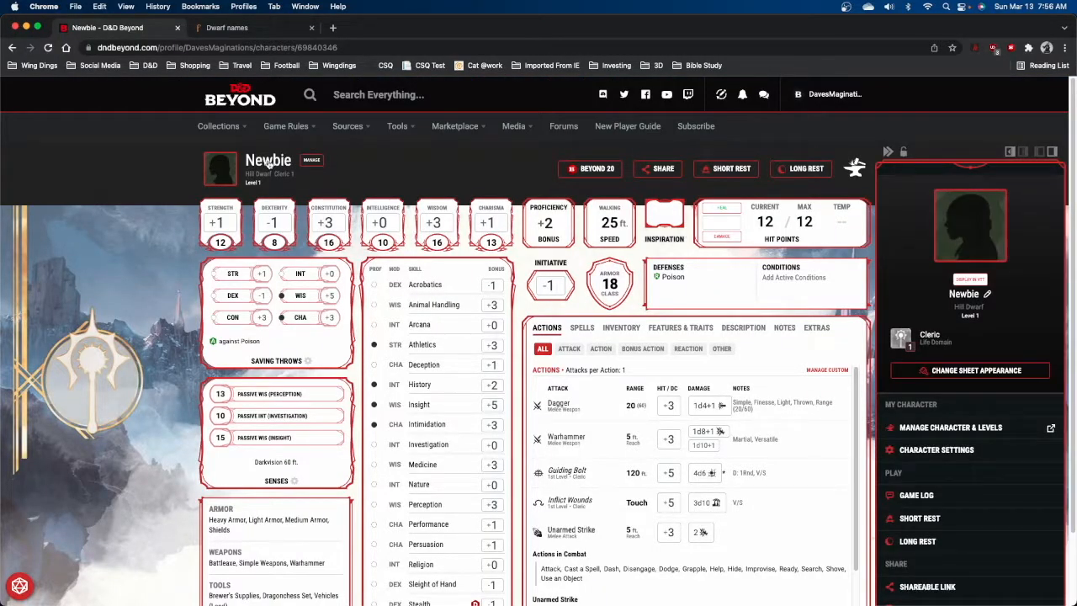
click(971, 295)
key(super+a)
key(super+v)
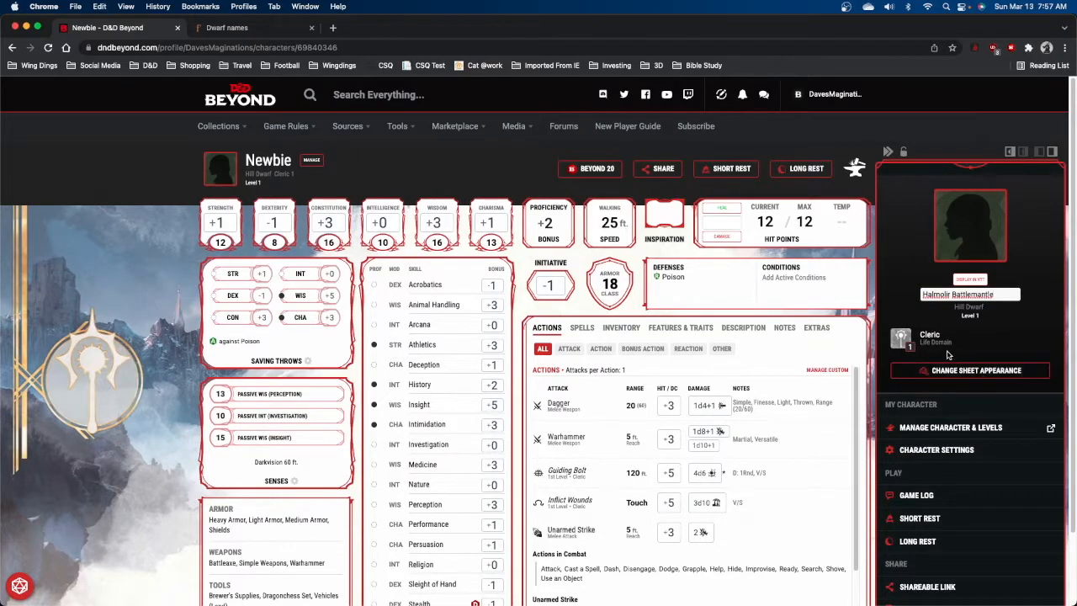
click(377, 179)
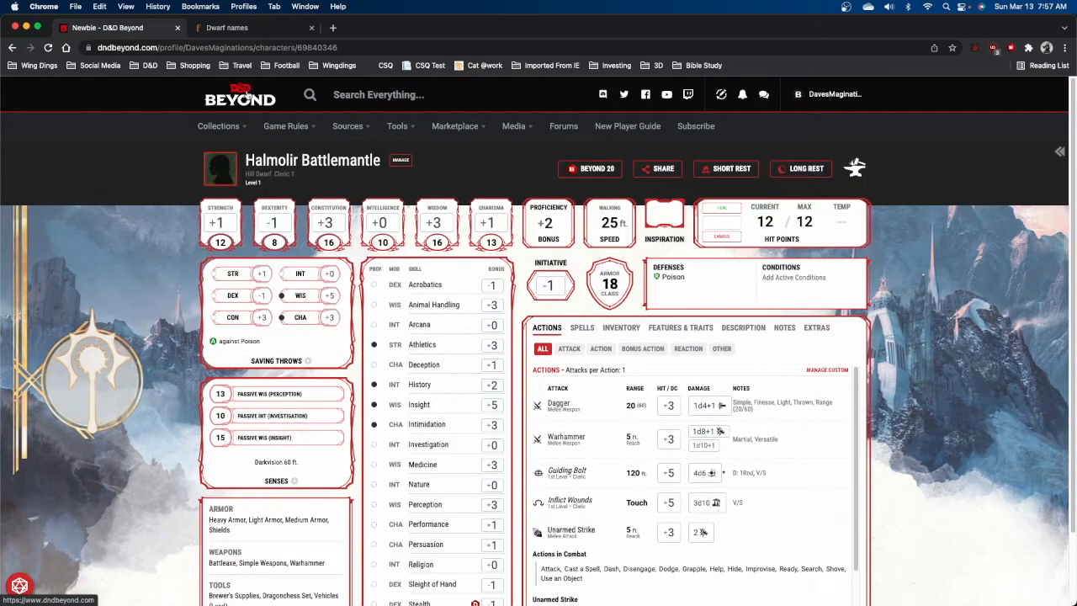
Reopen the character from My Characters and go to the Character Builder's home page.
click(248, 97)
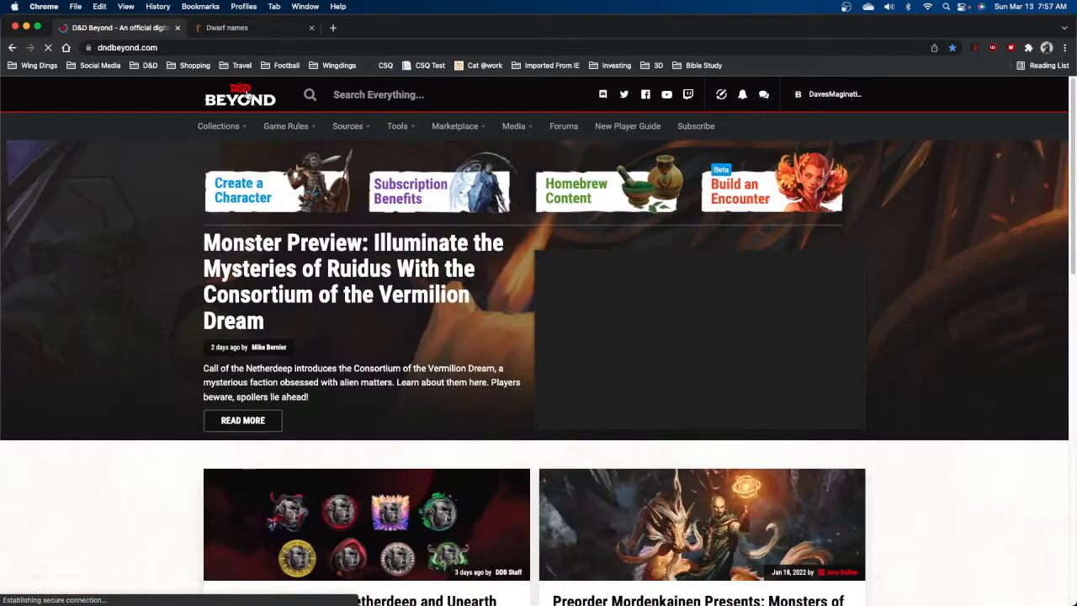
mouse_move(240, 130)
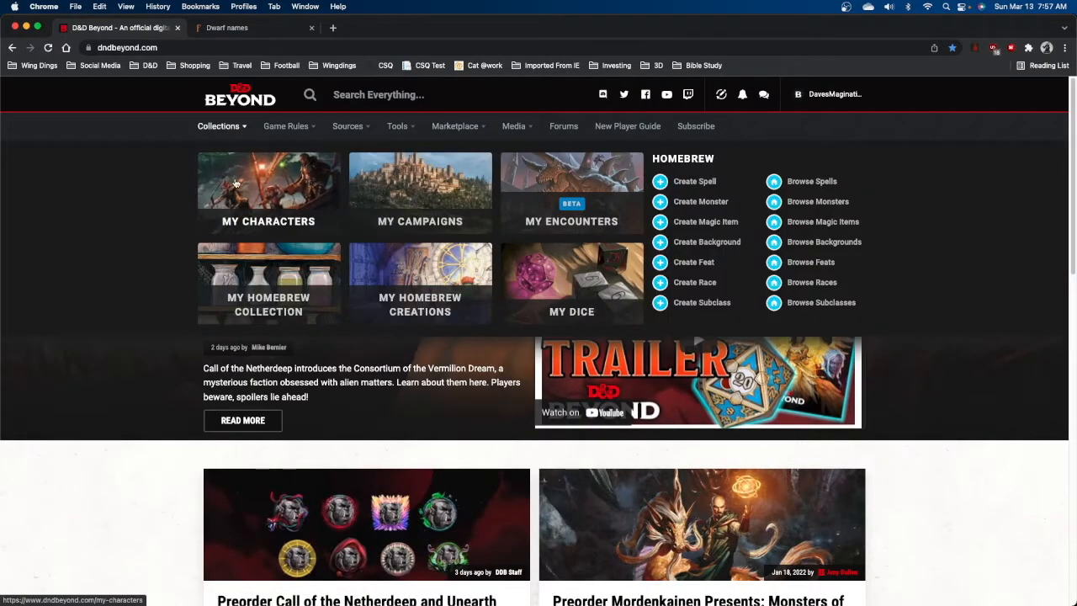
click(242, 214)
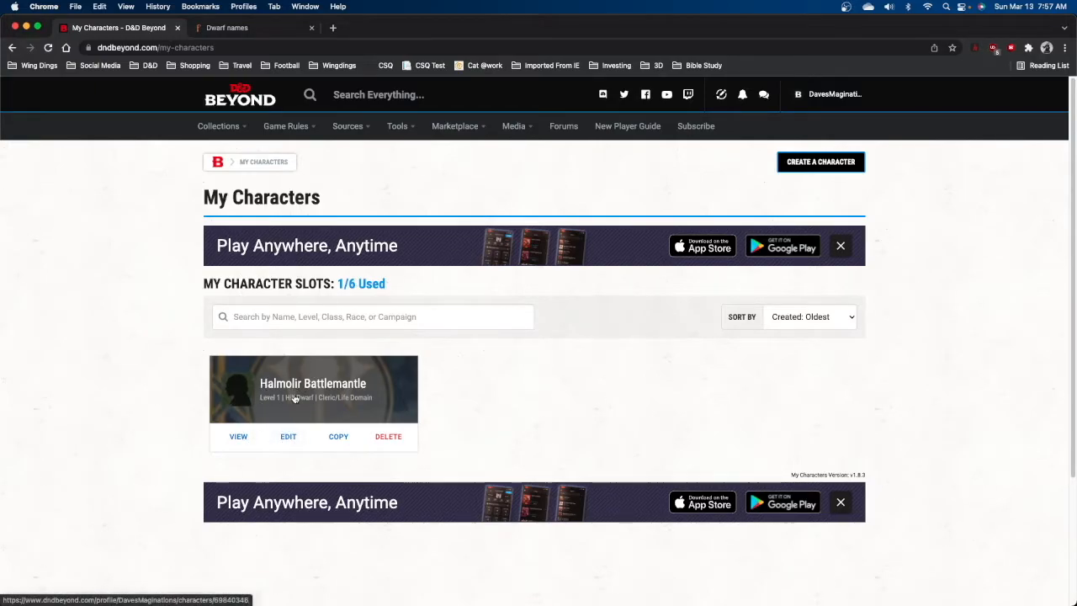
click(240, 436)
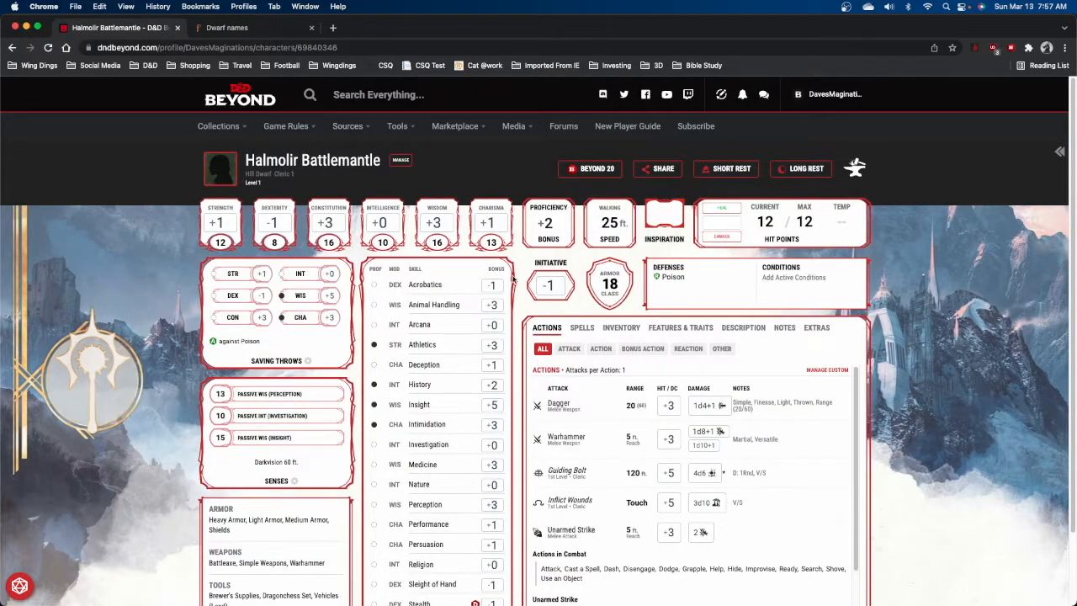
click(856, 171)
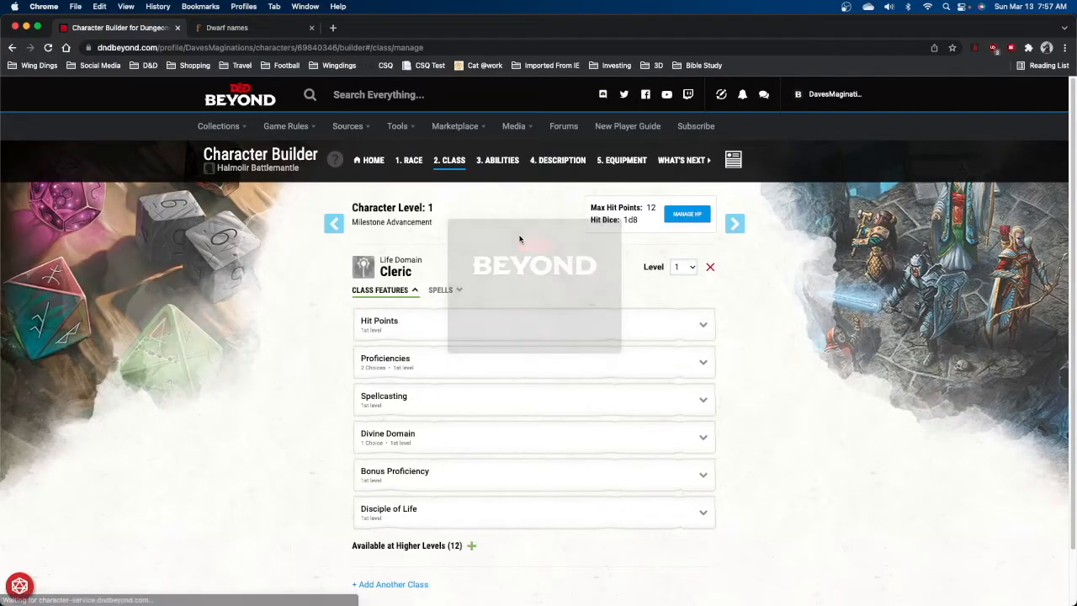
click(329, 226)
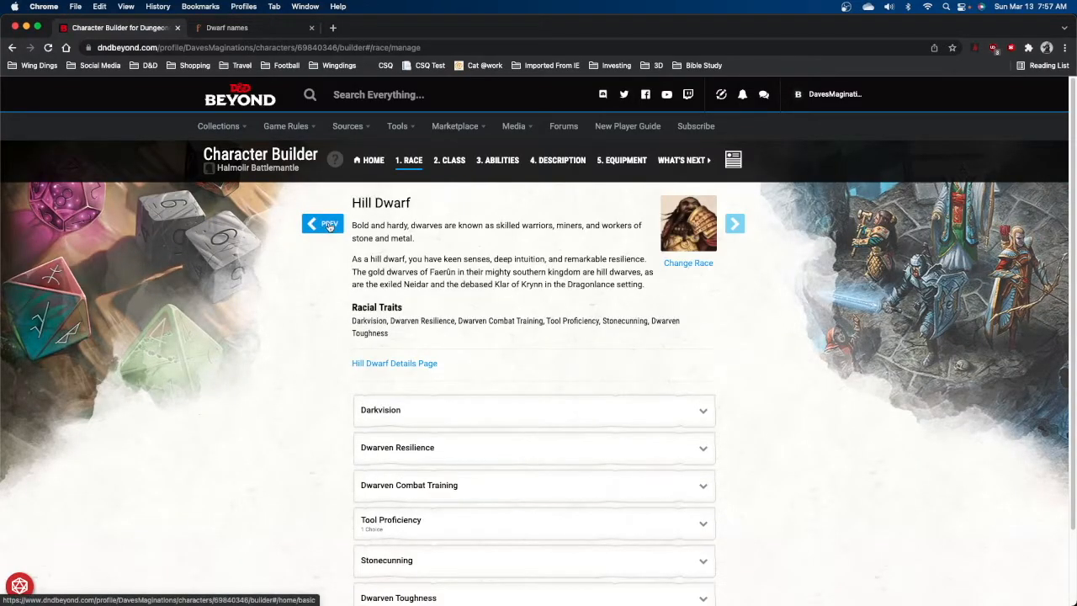
click(329, 226)
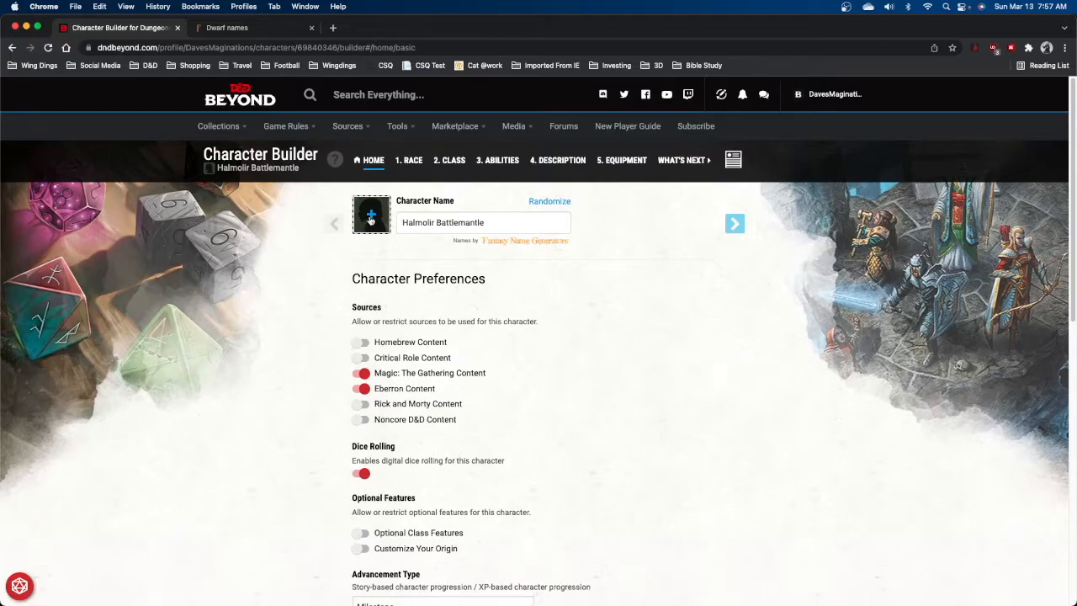
Choose a bearded Hill Dwarf portrait for the character and apply it.
click(371, 219)
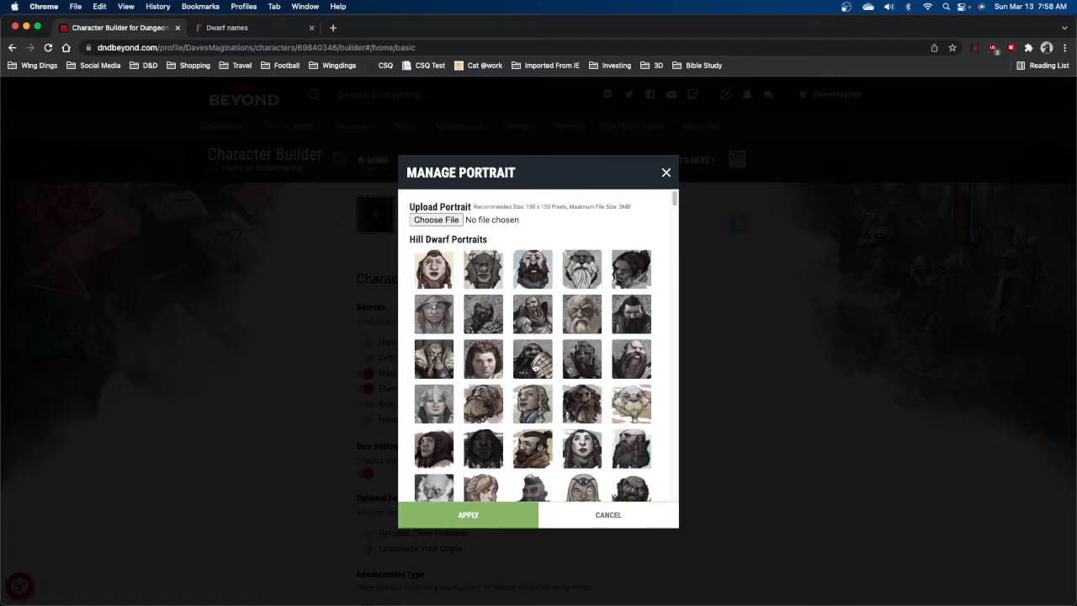
click(534, 363)
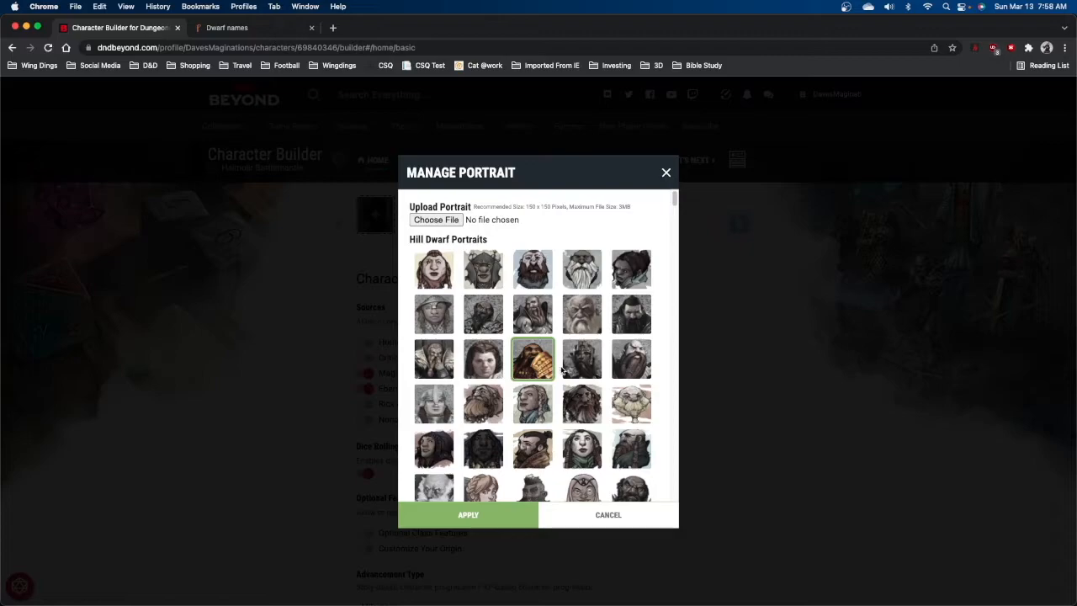
click(487, 514)
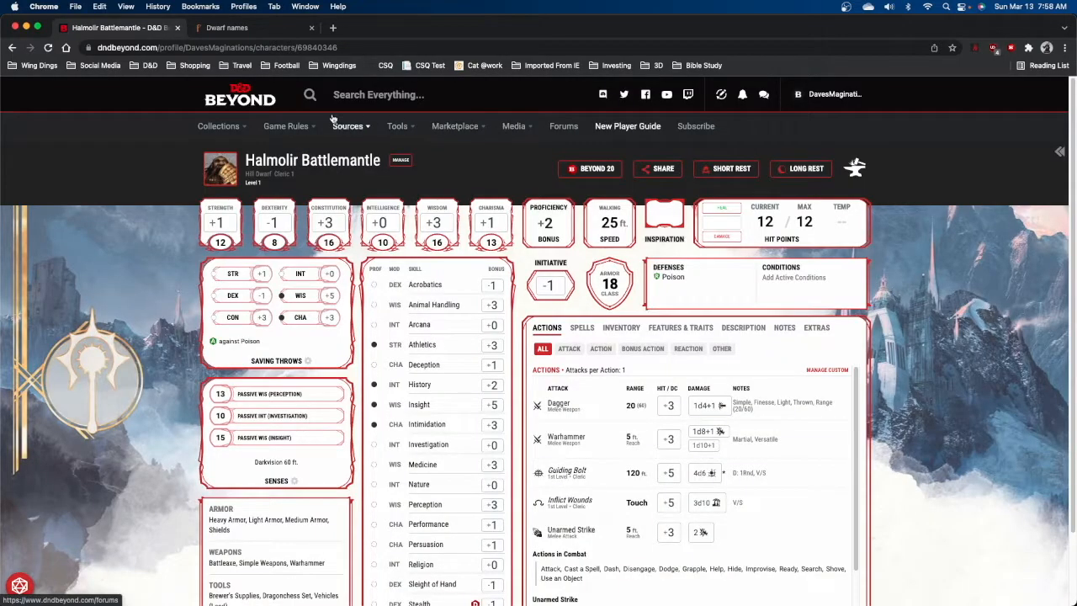
Open the character's sheet from My Characters and review its Notes and Description tabs.
mouse_move(216, 133)
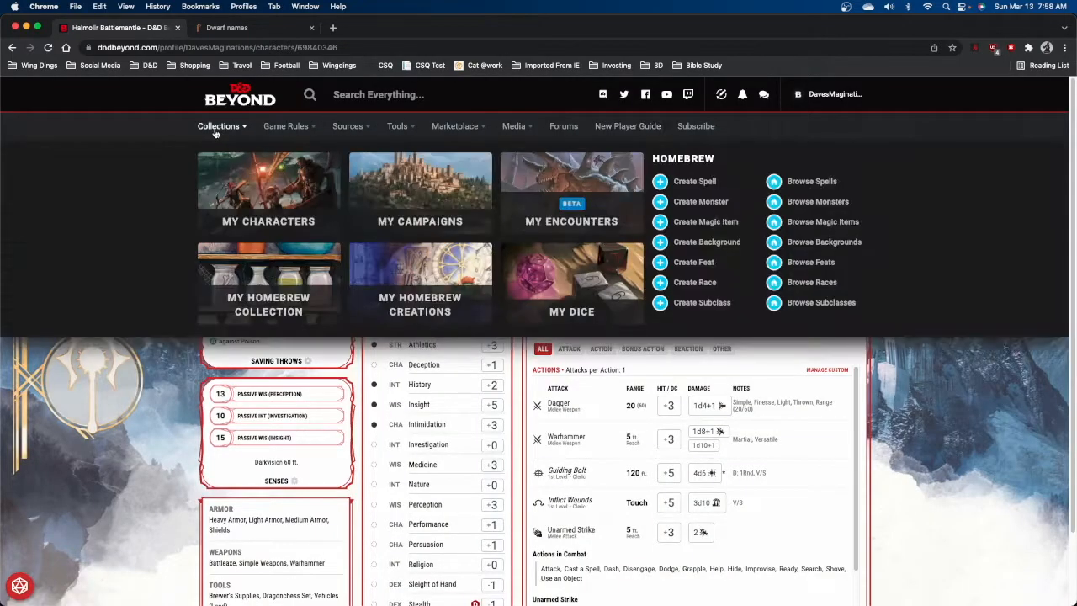
click(239, 192)
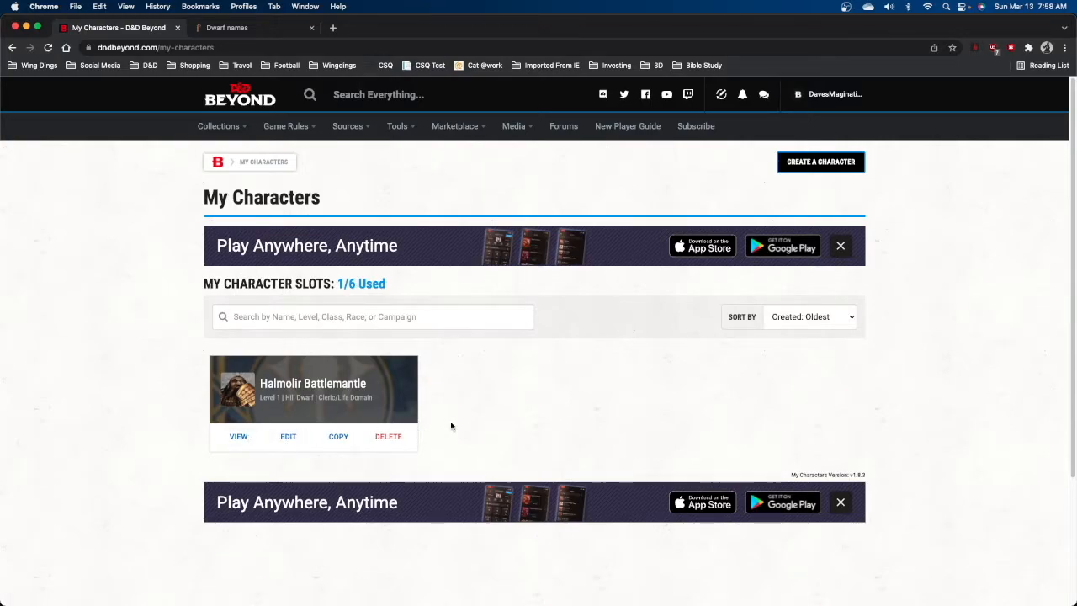
click(239, 437)
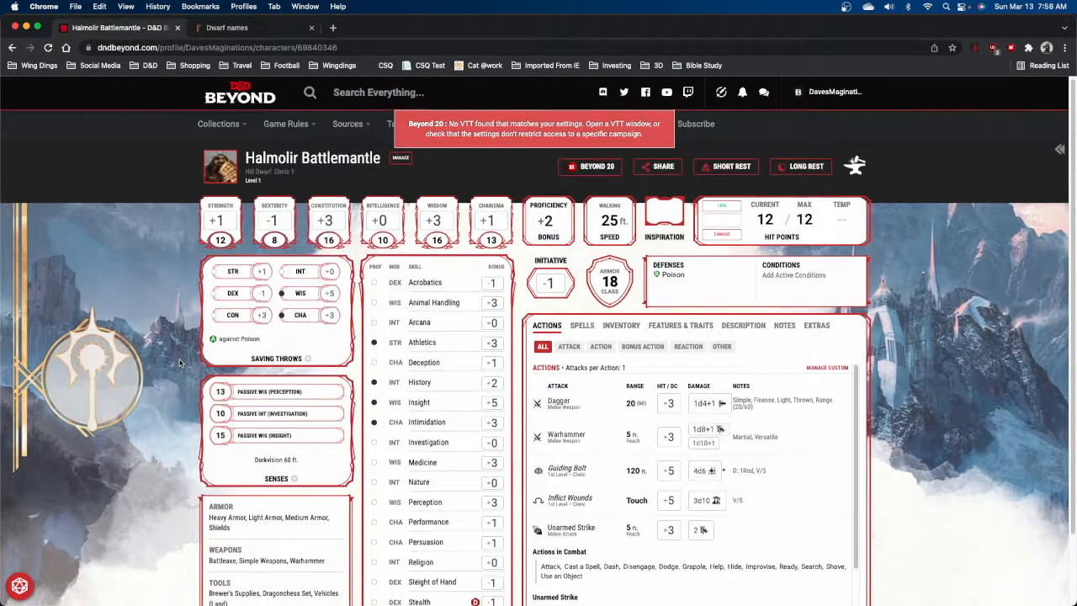
scroll(180, 362, down, 2)
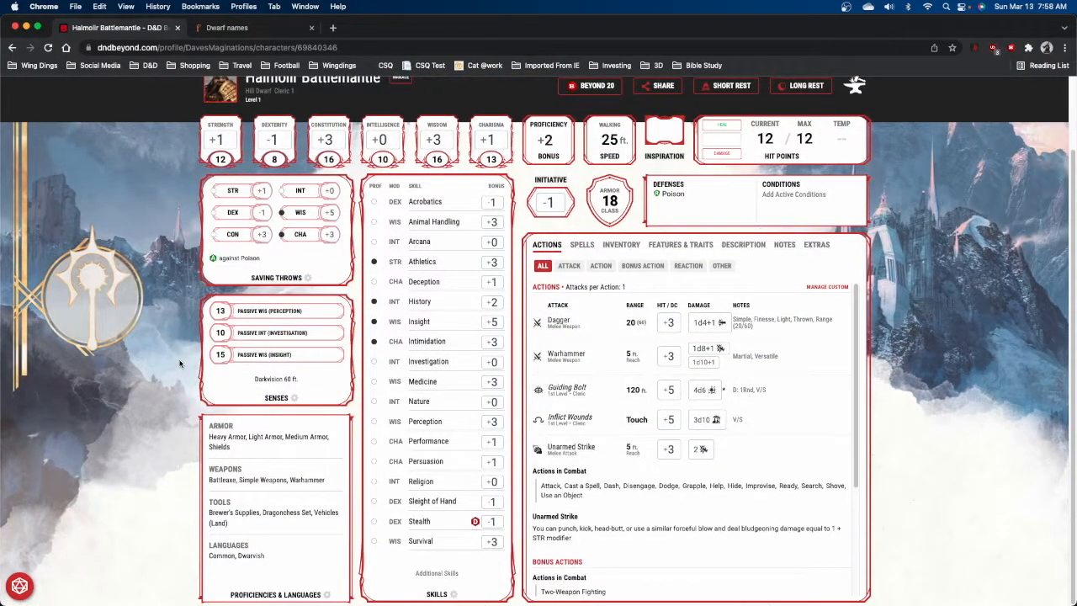
click(688, 245)
click(785, 246)
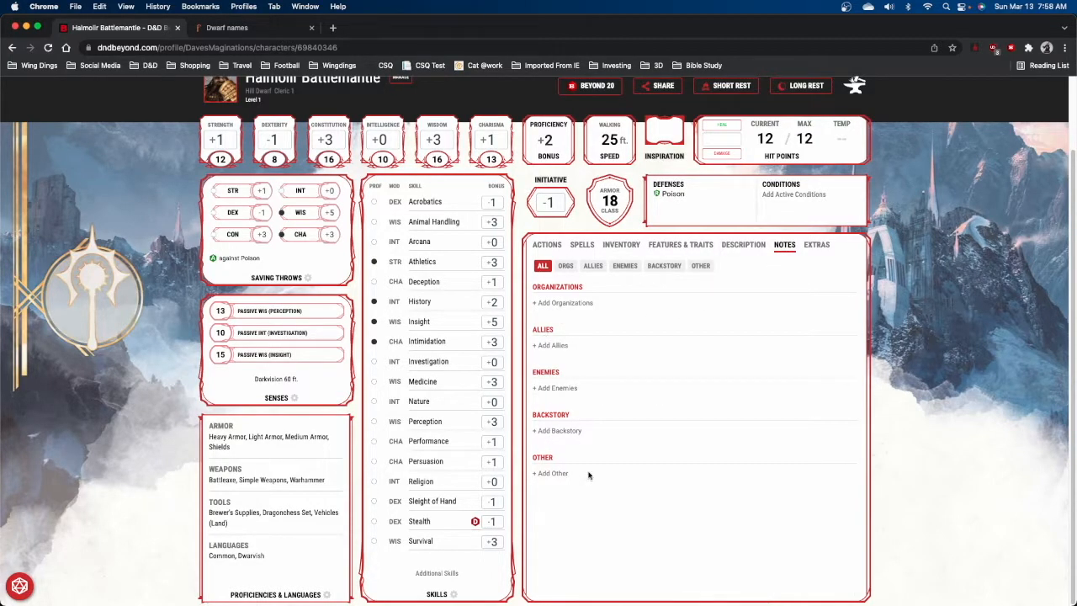
click(740, 244)
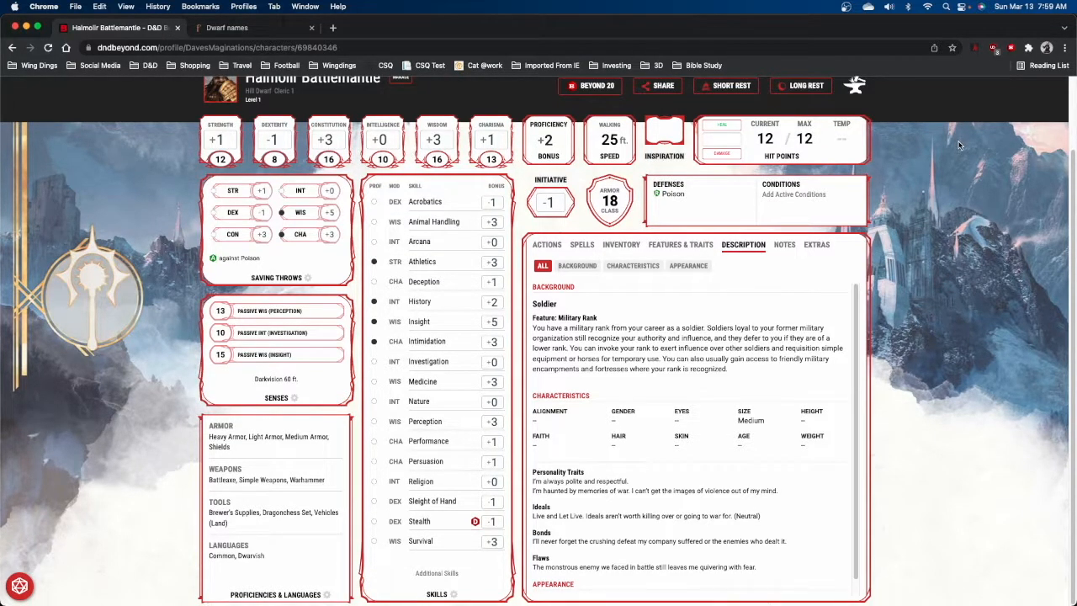
scroll(958, 145, up, 2)
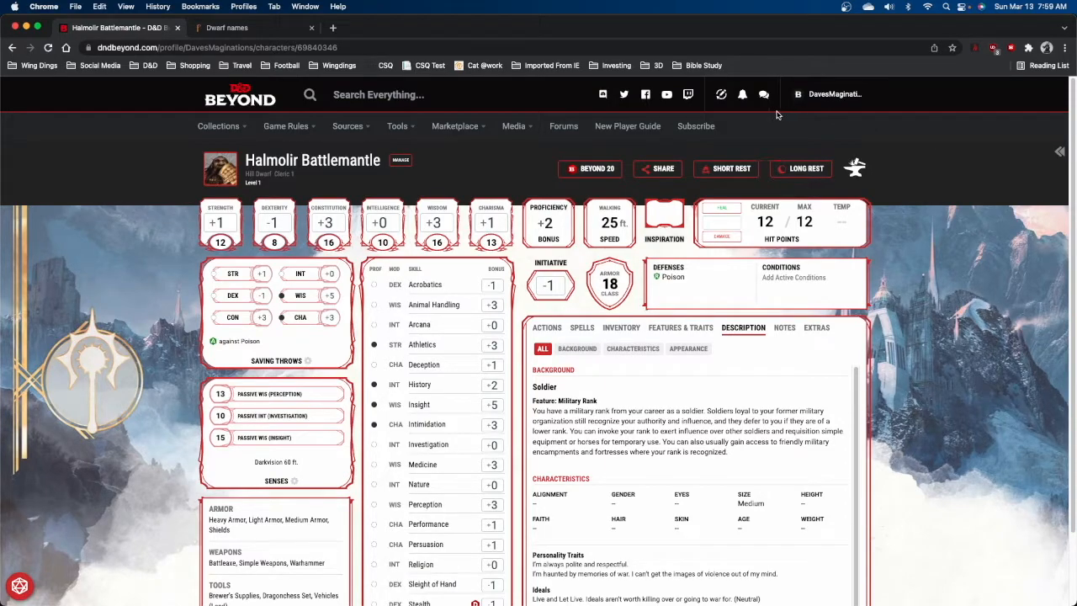